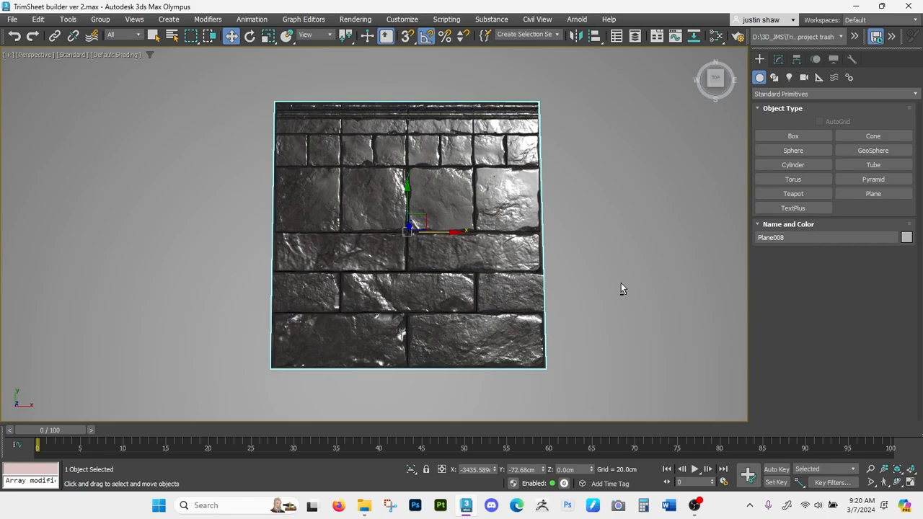
Examine the stone trim sheet planes and compare the small textured squares with the large tiled wall plane
{"action": "middle_click_drag", "start_coordinate": [622, 296], "coordinate": [466, 282]}
{"action": "scroll", "coordinate": [639, 336], "scroll_direction": "down", "scroll_amount": 4}
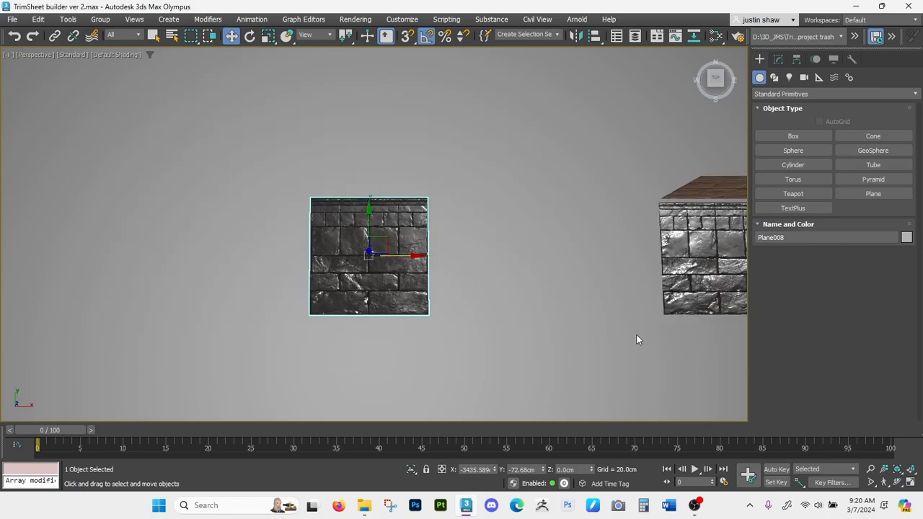
{"action": "middle_click_drag", "start_coordinate": [639, 336], "coordinate": [94, 173]}
{"action": "left_click", "coordinate": [431, 217]}
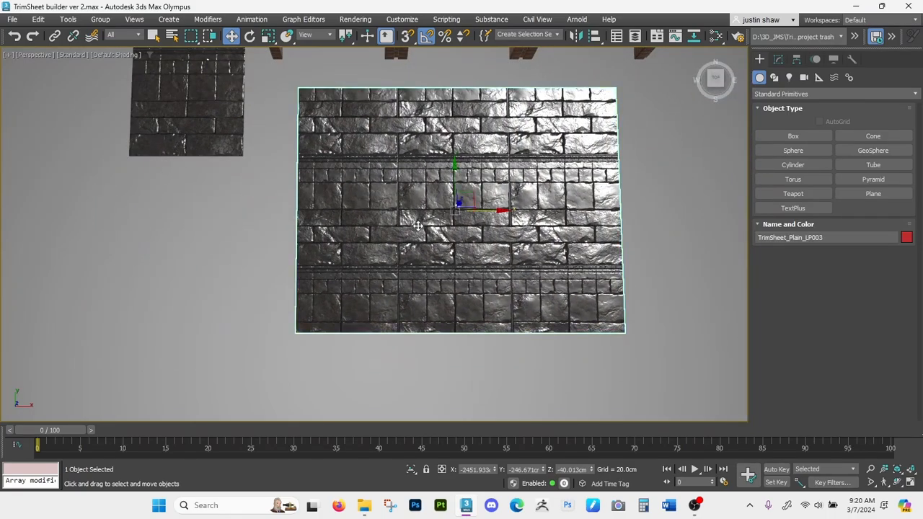
{"action": "middle_click_drag", "start_coordinate": [361, 214], "coordinate": [491, 253]}
{"action": "left_click", "coordinate": [308, 134]}
{"action": "middle_click_drag", "start_coordinate": [329, 213], "coordinate": [350, 206]}
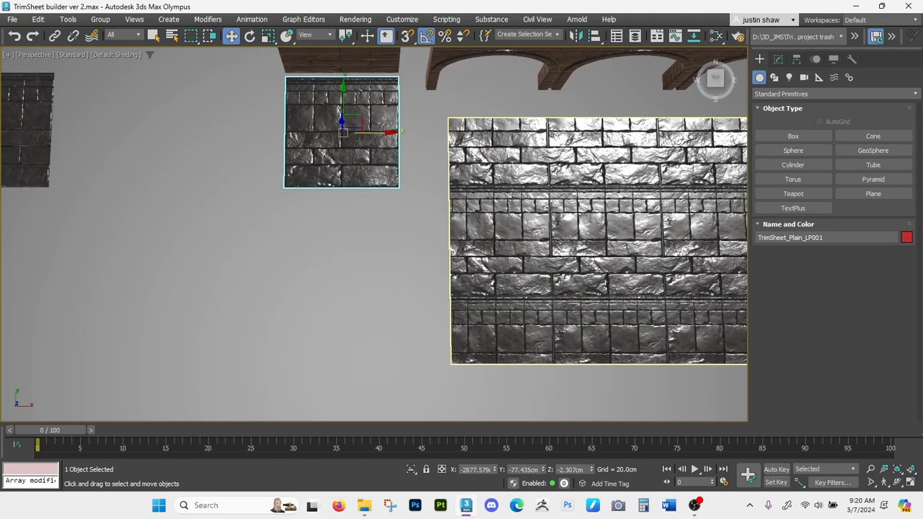
Move the right and bottom edges of the large tiled stone plane inward to make it narrower and shorter
{"action": "left_click", "coordinate": [464, 235]}
{"action": "middle_click_drag", "start_coordinate": [464, 235], "coordinate": [322, 222]}
{"action": "key", "text": "2"}
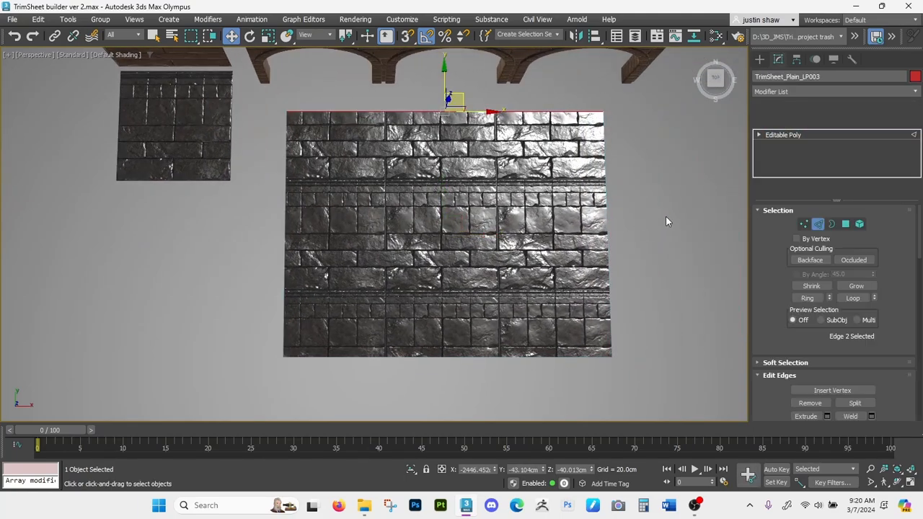
{"action": "left_click", "coordinate": [610, 238]}
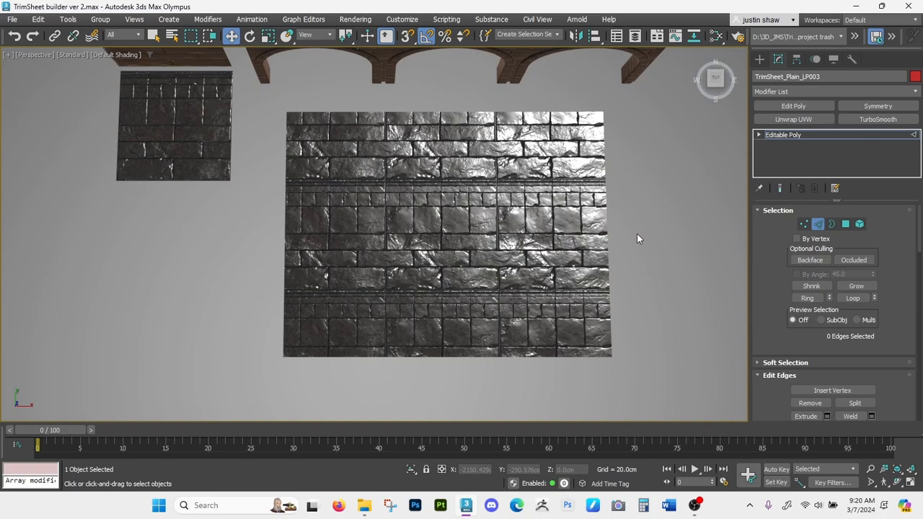
{"action": "left_click_drag", "start_coordinate": [637, 232], "coordinate": [522, 249]}
{"action": "left_click", "coordinate": [382, 355]}
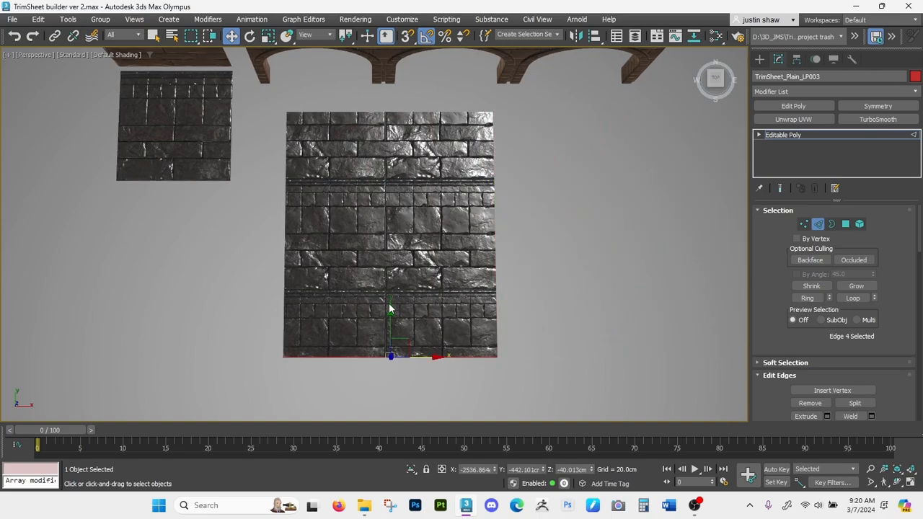
{"action": "left_click_drag", "start_coordinate": [388, 316], "coordinate": [401, 261]}
{"action": "key", "text": "1"}
Clone the small square stone plane below the original along the Y axis
{"action": "middle_click_drag", "start_coordinate": [339, 246], "coordinate": [474, 251]}
{"action": "key", "text": "1"}
{"action": "left_click", "coordinate": [357, 160]}
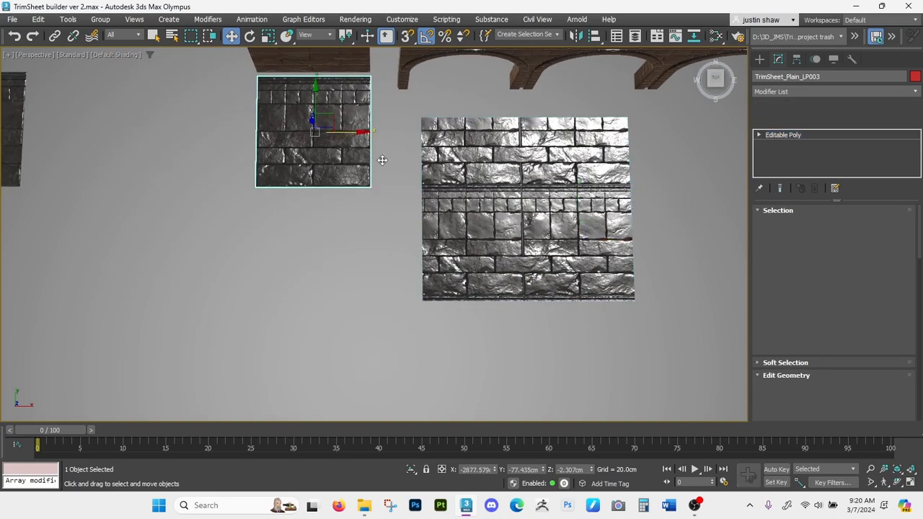
{"action": "middle_click_drag", "start_coordinate": [381, 161], "coordinate": [438, 186]}
{"action": "left_click_drag", "start_coordinate": [418, 155], "coordinate": [420, 345], "text": "shift"}
{"action": "left_click", "coordinate": [451, 300]}
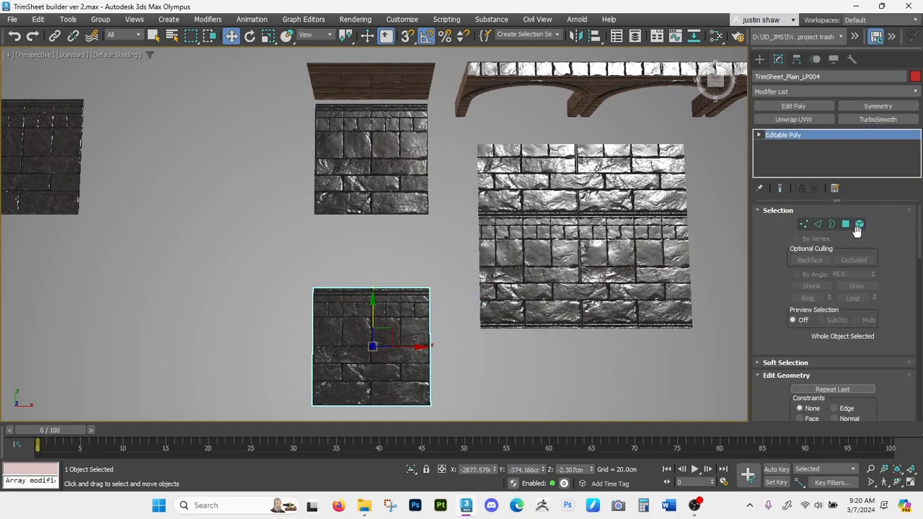
Enable Preserve UVs for the copied stone plane and try moving its left edge sideways
{"action": "left_click", "coordinate": [817, 225]}
{"action": "scroll", "coordinate": [766, 282], "scroll_direction": "down", "scroll_amount": 2}
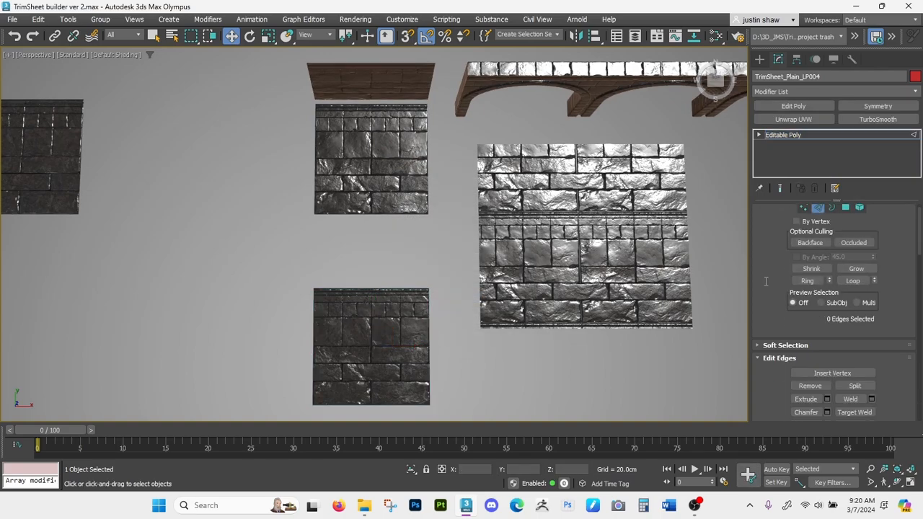
{"action": "scroll", "coordinate": [766, 281], "scroll_direction": "down", "scroll_amount": 8}
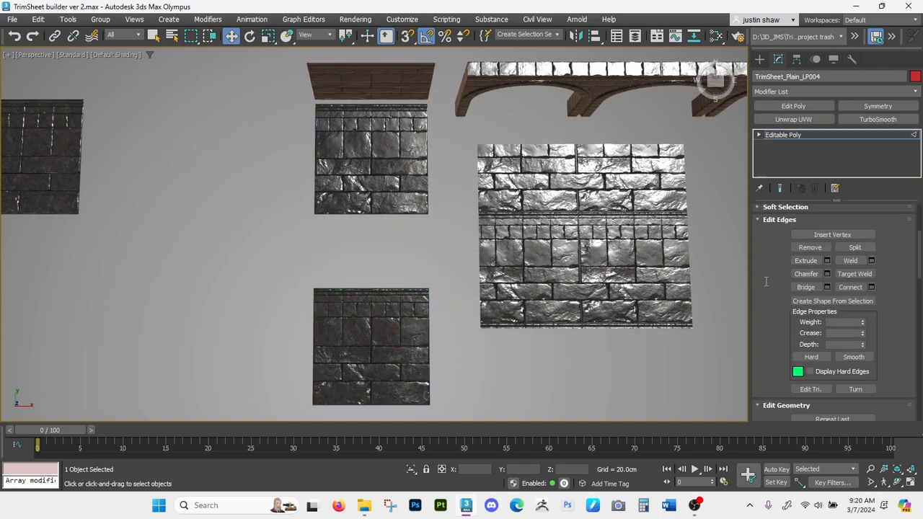
{"action": "scroll", "coordinate": [766, 281], "scroll_direction": "down", "scroll_amount": 1}
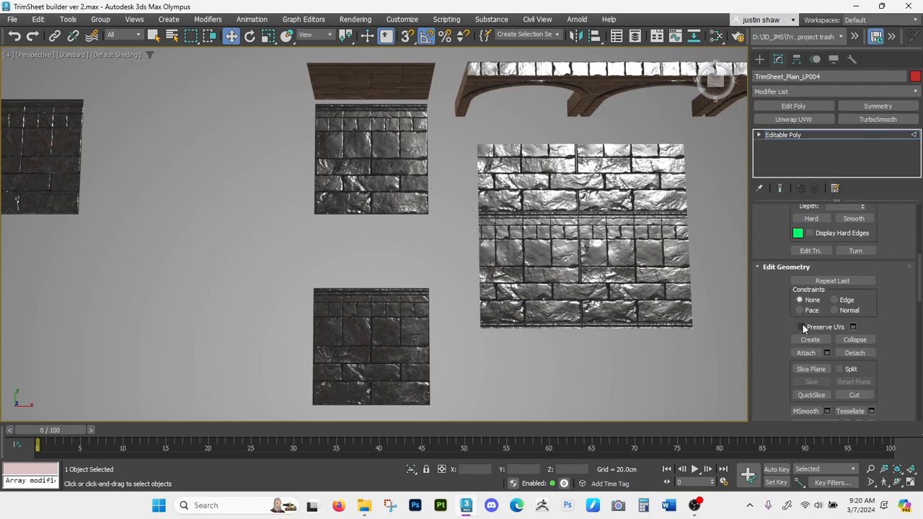
{"action": "left_click", "coordinate": [801, 327]}
{"action": "middle_click_drag", "start_coordinate": [278, 339], "coordinate": [307, 291]}
{"action": "left_click", "coordinate": [358, 302]}
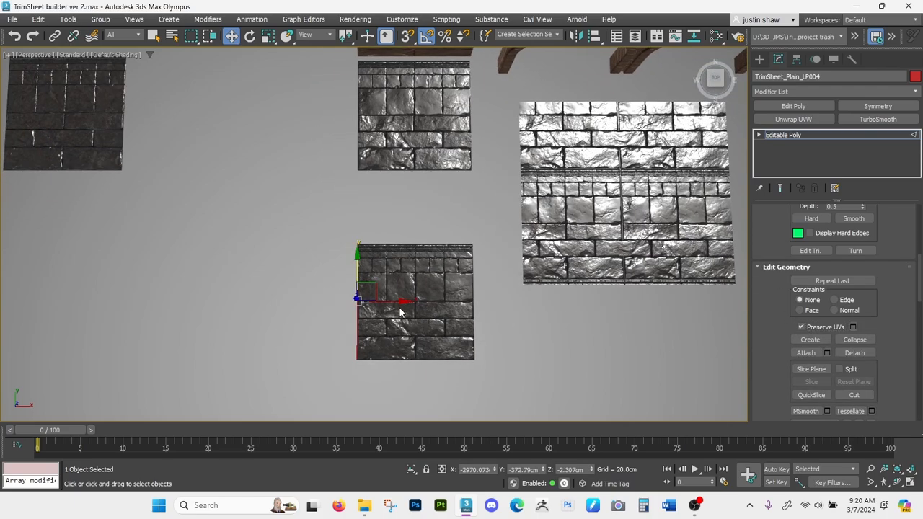
{"action": "left_click_drag", "start_coordinate": [397, 303], "coordinate": [365, 307]}
Undo the edge move and delete the copied stone plane
{"action": "key", "text": "ctrl+z"}
{"action": "key", "text": "1"}
{"action": "middle_click_drag", "start_coordinate": [461, 311], "coordinate": [389, 305]}
{"action": "key", "text": "1"}
{"action": "key", "text": "Delete"}
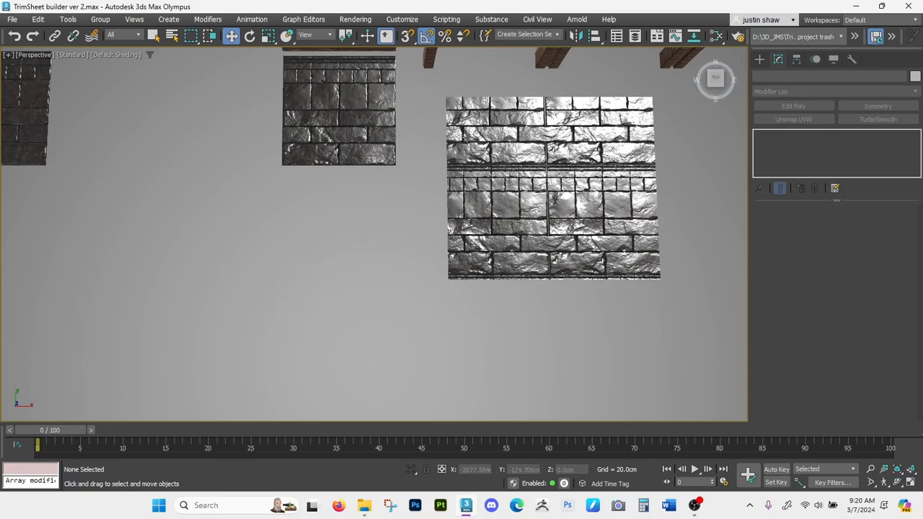
Examine the arrayed archway from the front and back to see how the trim sheet covers its stonework
{"action": "middle_click_drag", "start_coordinate": [445, 97], "coordinate": [523, 202]}
{"action": "left_click", "coordinate": [408, 150]}
{"action": "scroll", "coordinate": [437, 140], "scroll_direction": "up", "scroll_amount": 6}
{"action": "scroll", "coordinate": [425, 161], "scroll_direction": "down", "scroll_amount": 1}
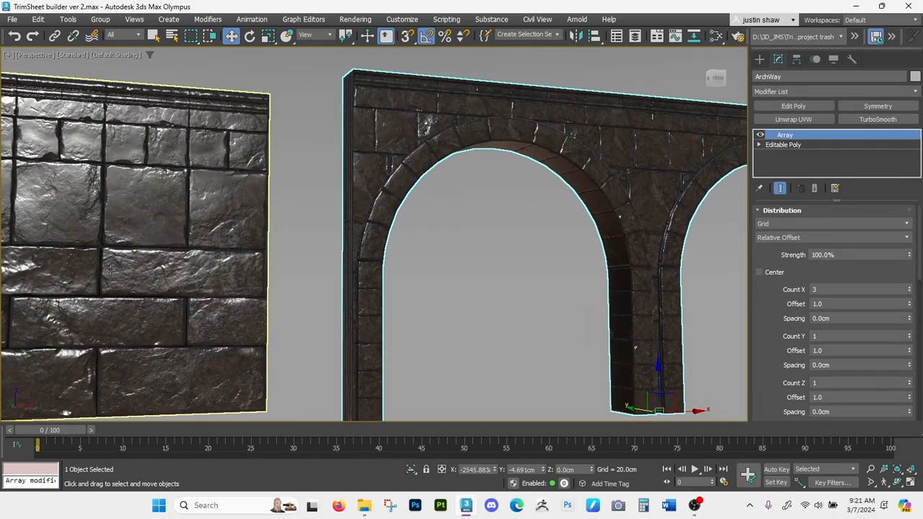
{"action": "middle_click_drag", "start_coordinate": [508, 265], "coordinate": [335, 230]}
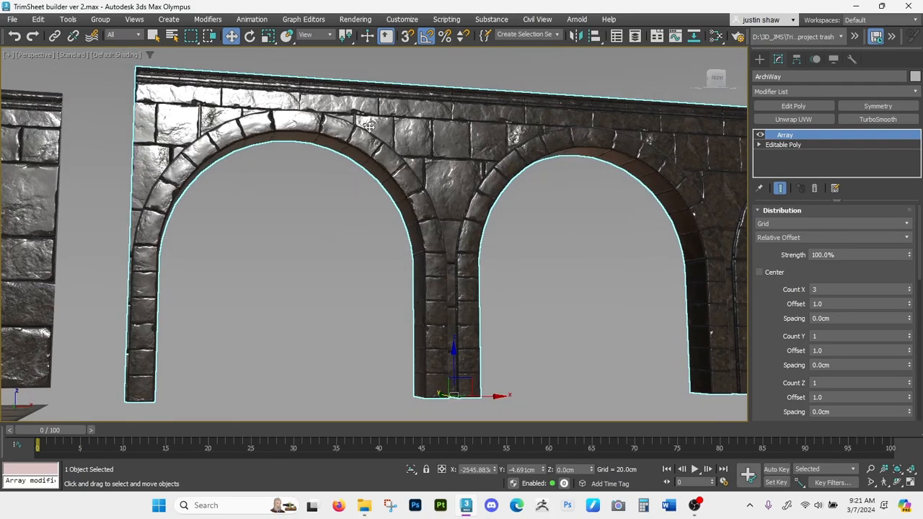
{"action": "middle_click_drag", "start_coordinate": [226, 194], "coordinate": [361, 209], "text": "alt"}
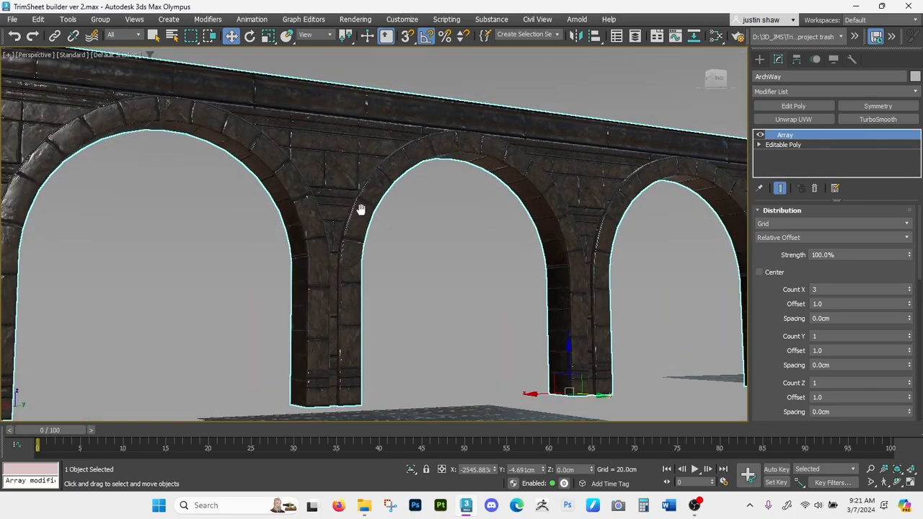
{"action": "scroll", "coordinate": [303, 175], "scroll_direction": "up", "scroll_amount": 3}
{"action": "mouse_move", "coordinate": [303, 175]}
{"action": "middle_mouse_down", "text": "alt"}
{"action": "mouse_move", "coordinate": [276, 244]}
{"action": "mouse_move", "coordinate": [354, 194]}
{"action": "mouse_move", "coordinate": [230, 274]}
{"action": "mouse_move", "coordinate": [259, 288]}
{"action": "mouse_move", "coordinate": [351, 286]}
{"action": "mouse_move", "coordinate": [336, 226]}
{"action": "mouse_move", "coordinate": [336, 252]}
{"action": "mouse_move", "coordinate": [432, 310]}
{"action": "mouse_move", "coordinate": [440, 264]}
{"action": "mouse_move", "coordinate": [299, 247]}
{"action": "middle_mouse_up", "text": "alt"}
Apply an Unwrap UVW modifier to the blank grey plane and open the UV editor
{"action": "middle_click_drag", "start_coordinate": [521, 257], "coordinate": [271, 279]}
{"action": "middle_click_drag", "start_coordinate": [454, 286], "coordinate": [271, 299]}
{"action": "left_click", "coordinate": [448, 210]}
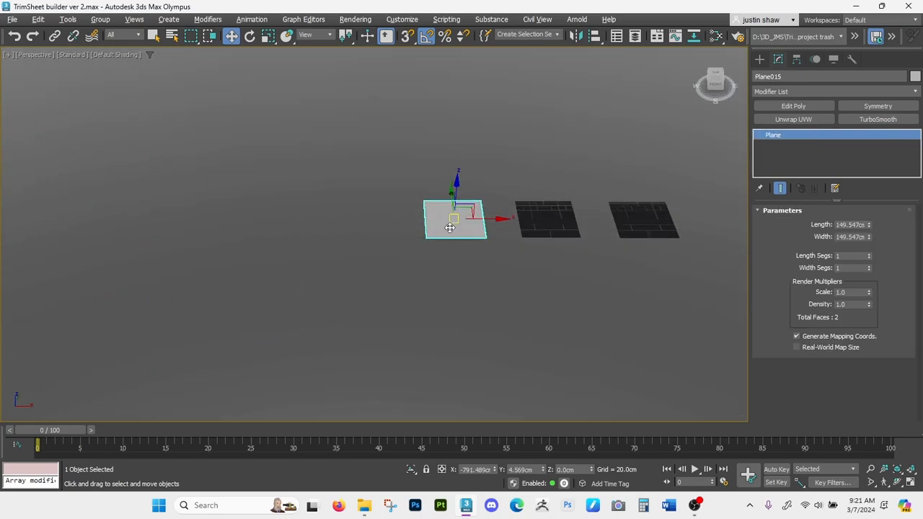
{"action": "scroll", "coordinate": [454, 229], "scroll_direction": "up", "scroll_amount": 5}
{"action": "middle_click_drag", "start_coordinate": [457, 235], "coordinate": [372, 234]}
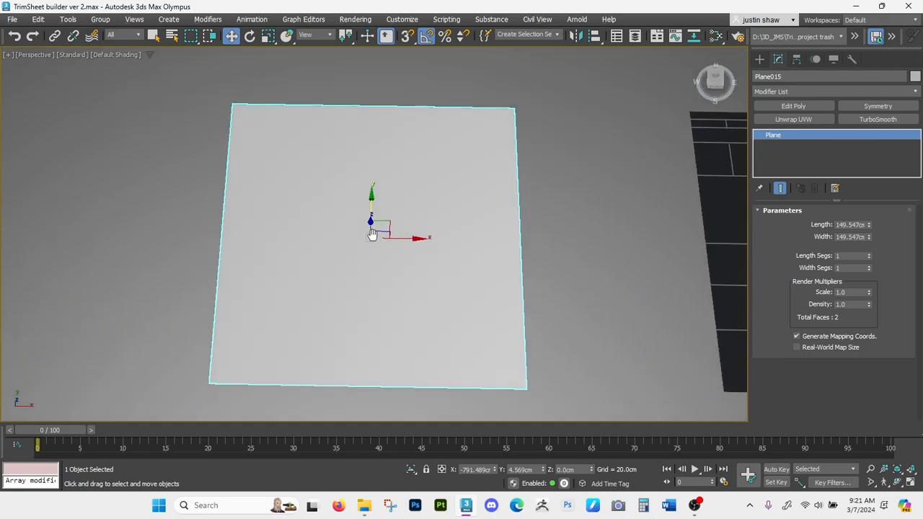
{"action": "left_click", "coordinate": [816, 119]}
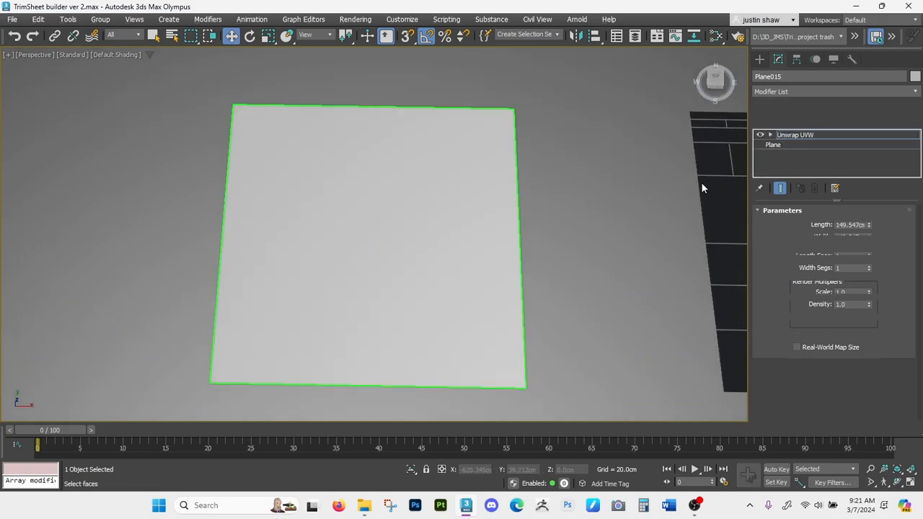
{"action": "scroll", "coordinate": [801, 364], "scroll_direction": "down", "scroll_amount": 5}
{"action": "left_click", "coordinate": [815, 348]}
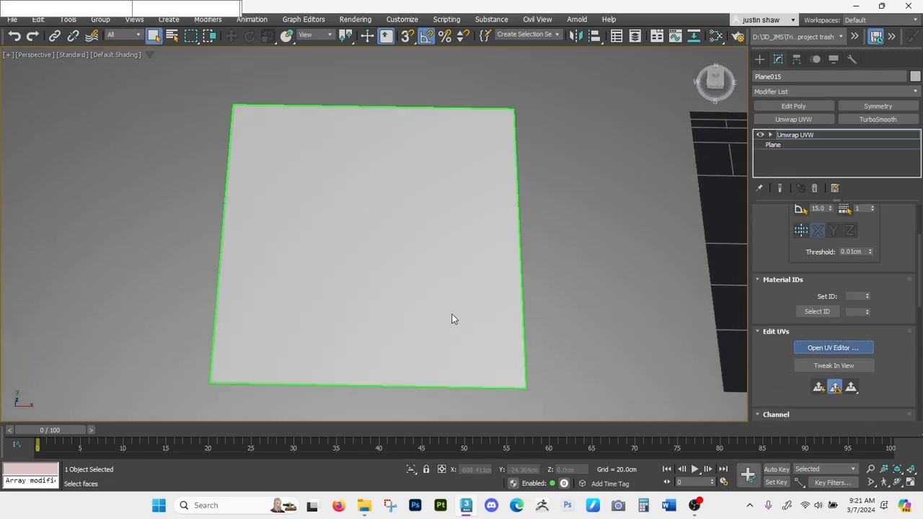
Try moving the blank plane's UV face upward off the checker tile
{"action": "scroll", "coordinate": [315, 156], "scroll_direction": "down", "scroll_amount": 2}
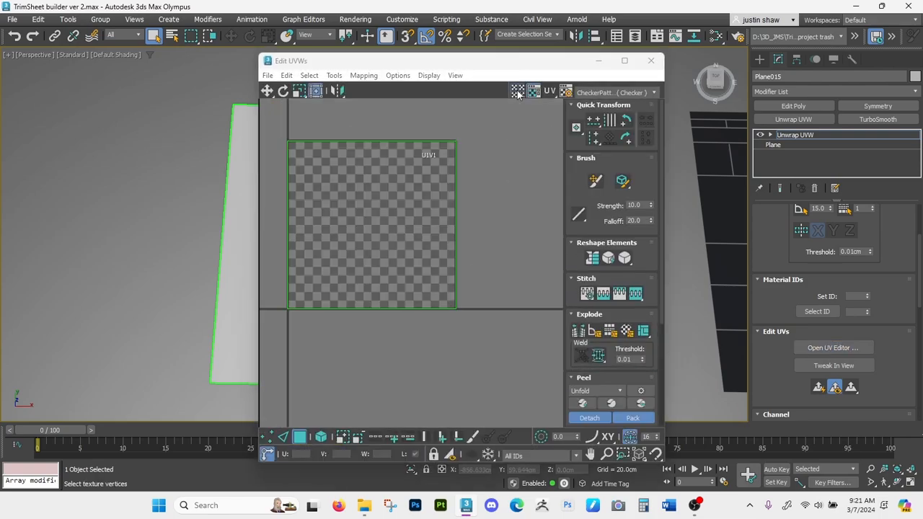
{"action": "scroll", "coordinate": [483, 156], "scroll_direction": "down", "scroll_amount": 2}
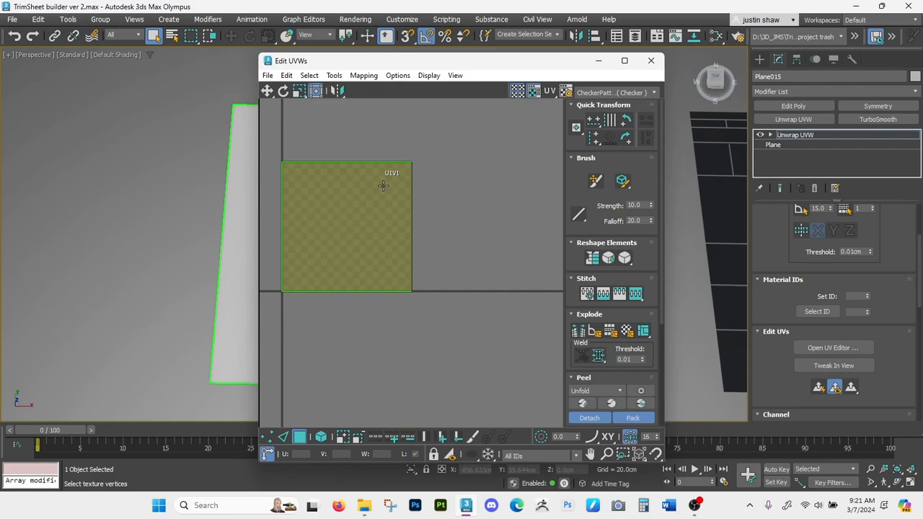
{"action": "left_click", "coordinate": [352, 216]}
{"action": "left_click_drag", "start_coordinate": [352, 217], "coordinate": [366, 174]}
Undo the UV face move and remove the Unwrap UVW modifier from the blank plane
{"action": "key", "text": "ctrl+z"}
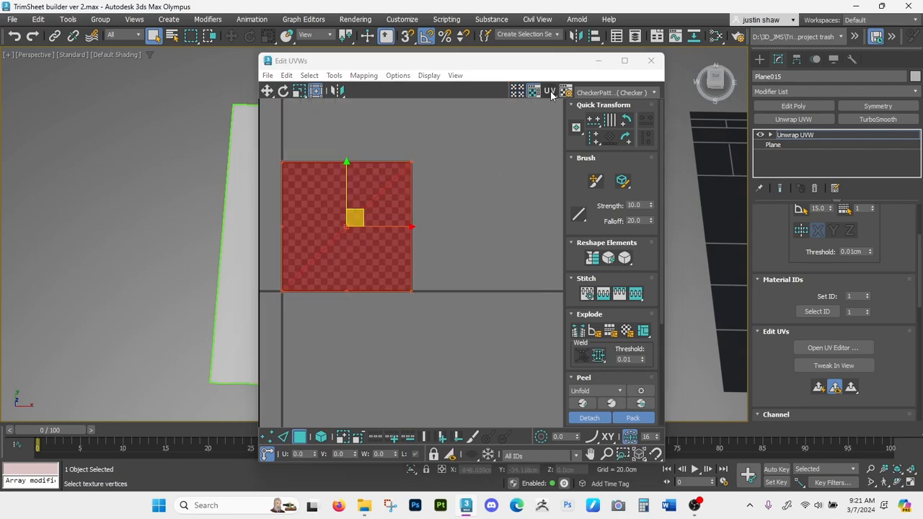
{"action": "middle_click_drag", "start_coordinate": [506, 159], "coordinate": [428, 163]}
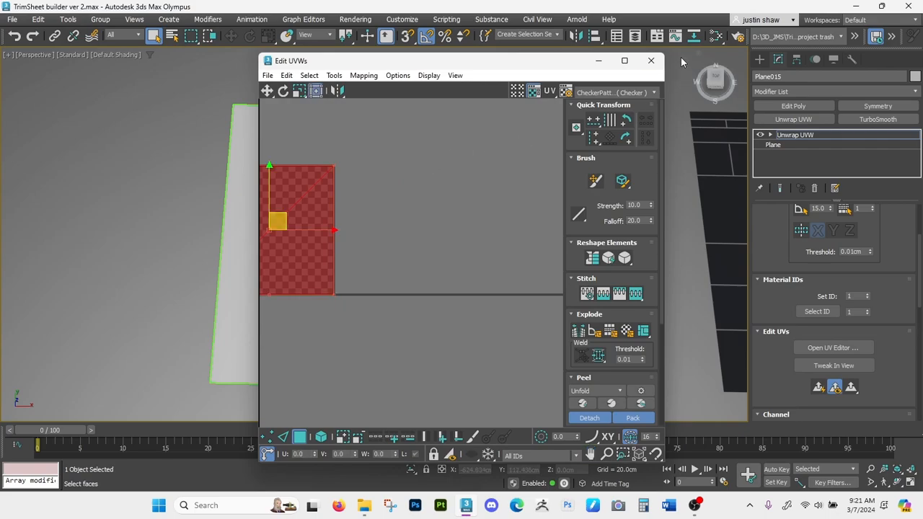
{"action": "left_click", "coordinate": [652, 60]}
{"action": "left_click", "coordinate": [814, 187]}
Convert the plane showing the dark brick layout to an Editable Poly
{"action": "middle_click_drag", "start_coordinate": [514, 245], "coordinate": [392, 213]}
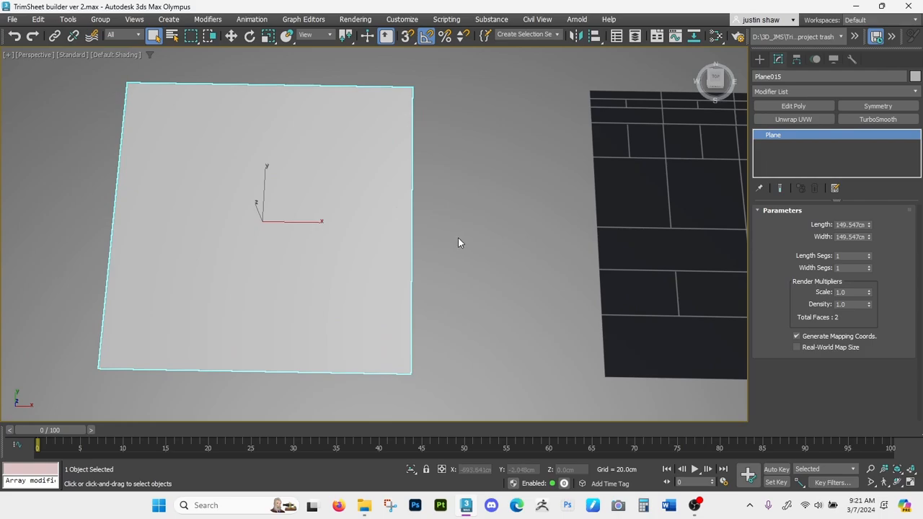
{"action": "middle_click_drag", "start_coordinate": [458, 243], "coordinate": [445, 243]}
{"action": "middle_click_drag", "start_coordinate": [324, 223], "coordinate": [146, 226]}
{"action": "left_click", "coordinate": [483, 212]}
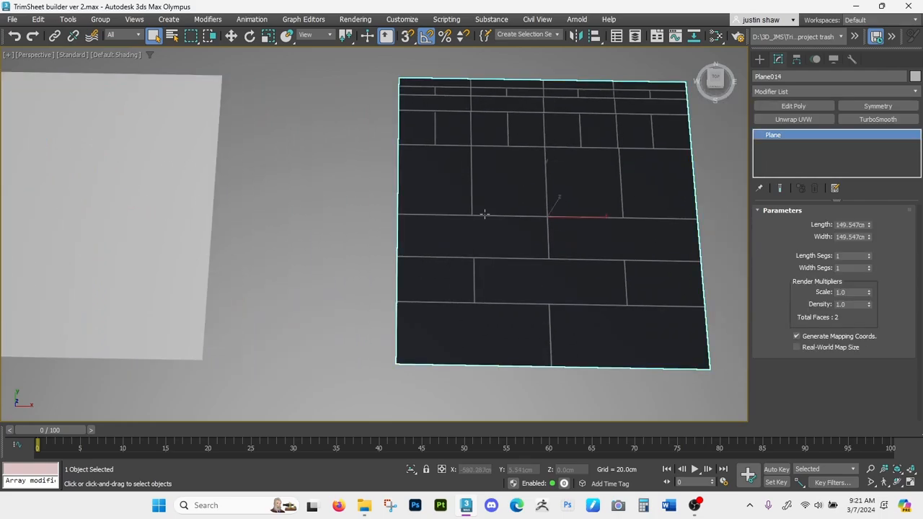
{"action": "middle_click_drag", "start_coordinate": [402, 223], "coordinate": [308, 240]}
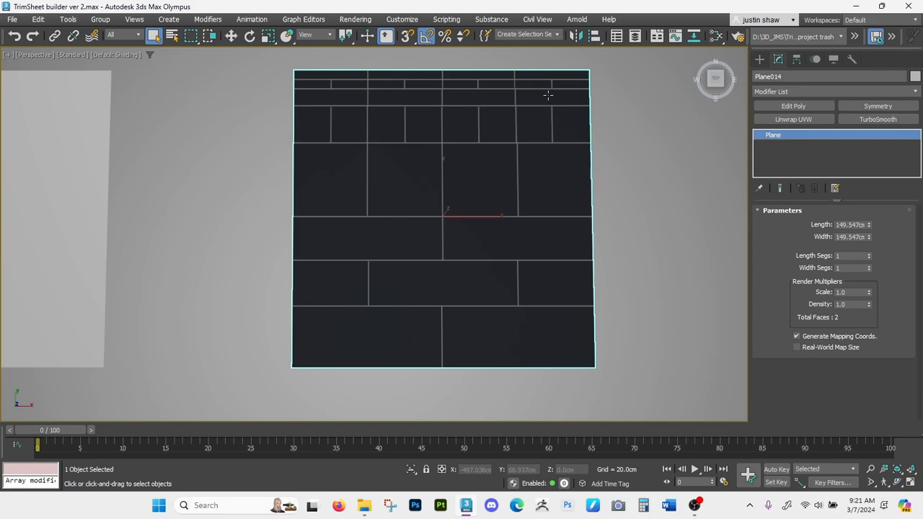
{"action": "middle_click_drag", "start_coordinate": [532, 260], "coordinate": [531, 266], "text": "alt"}
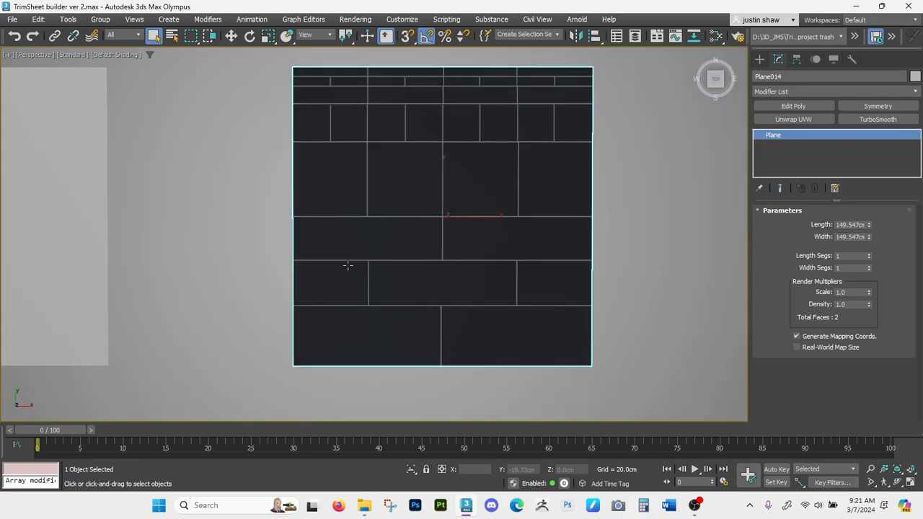
{"action": "middle_click_drag", "start_coordinate": [425, 283], "coordinate": [432, 291]}
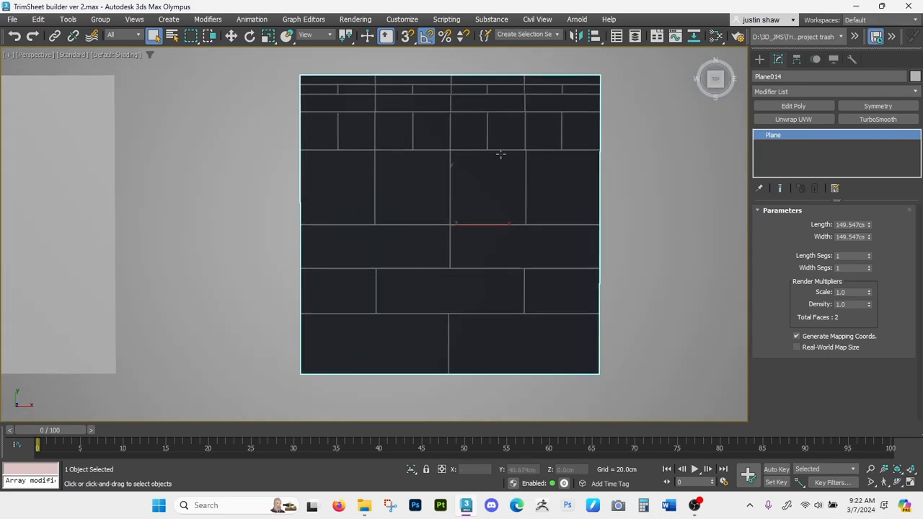
{"action": "right_click", "coordinate": [533, 179]}
{"action": "mouse_move", "coordinate": [575, 323]}
{"action": "left_click", "coordinate": [673, 333]}
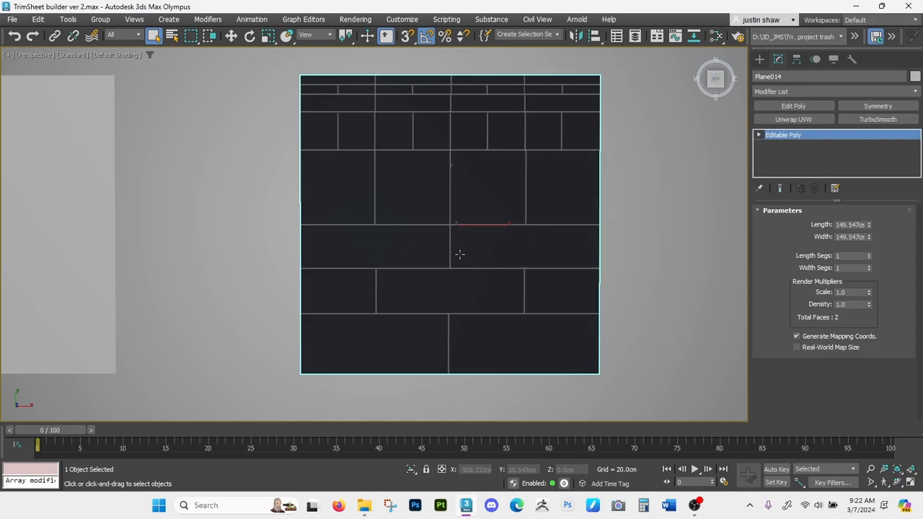
Insert four horizontal edge loops with SwiftLoop along the lower brick row lines, up to the base of the small square bricks
{"action": "key", "text": "1"}
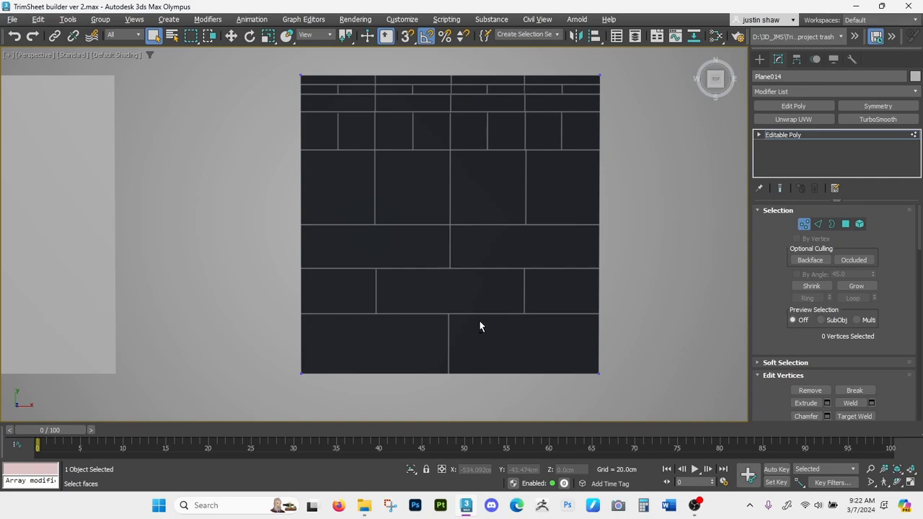
{"action": "key", "text": "alt+1"}
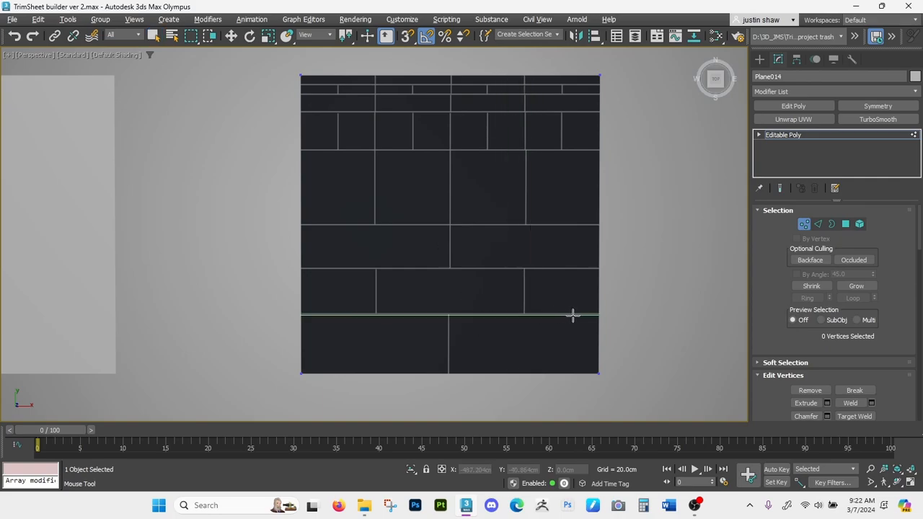
{"action": "left_click", "coordinate": [575, 313]}
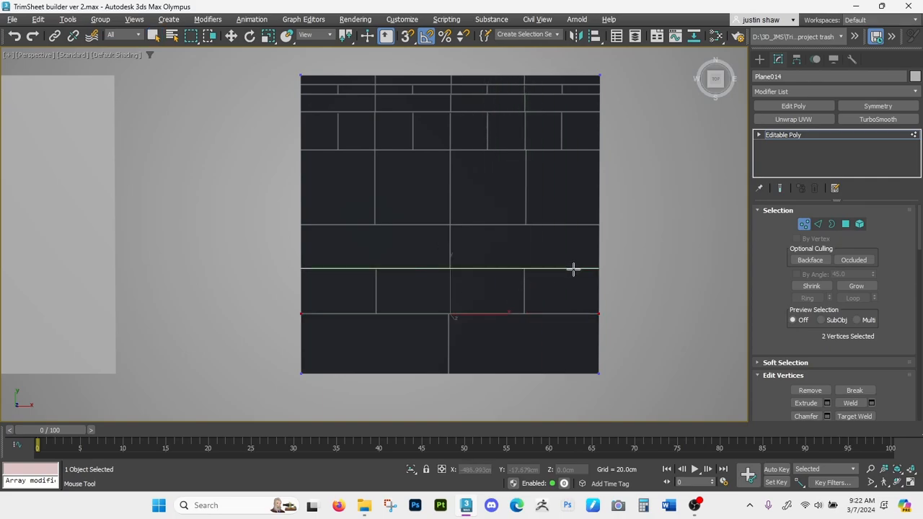
{"action": "left_click", "coordinate": [581, 225]}
{"action": "left_click", "coordinate": [583, 150]}
{"action": "key", "text": "w"}
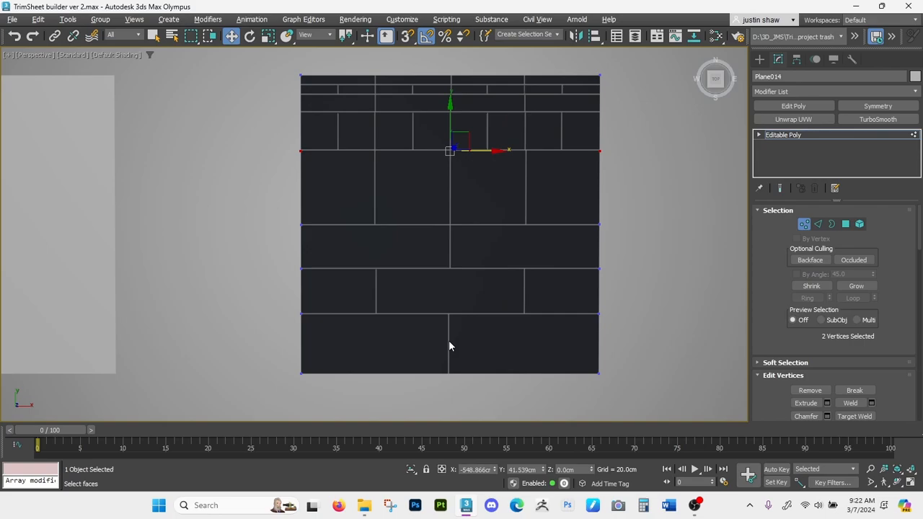
{"action": "middle_click_drag", "start_coordinate": [448, 346], "coordinate": [440, 329]}
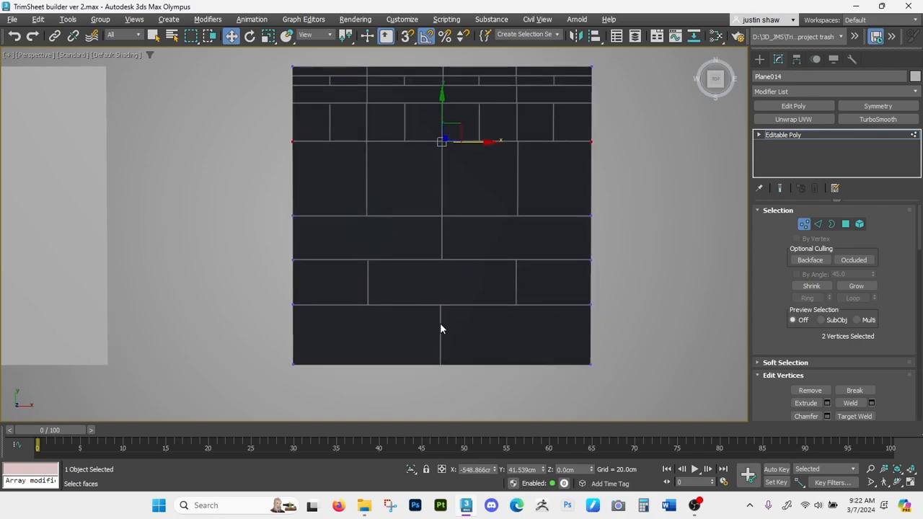
Cut a vertical edge across the bottom brick row along its middle joint, and shift the cut's lower vertex leftward along the border
{"action": "key", "text": "F4"}
{"action": "scroll", "coordinate": [450, 345], "scroll_direction": "up", "scroll_amount": 3}
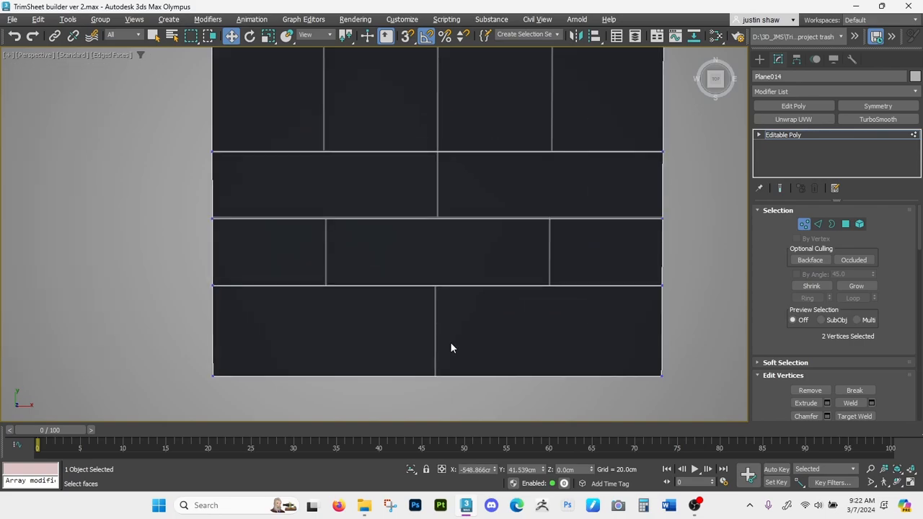
{"action": "key", "text": "alt+c"}
{"action": "left_click", "coordinate": [436, 375]}
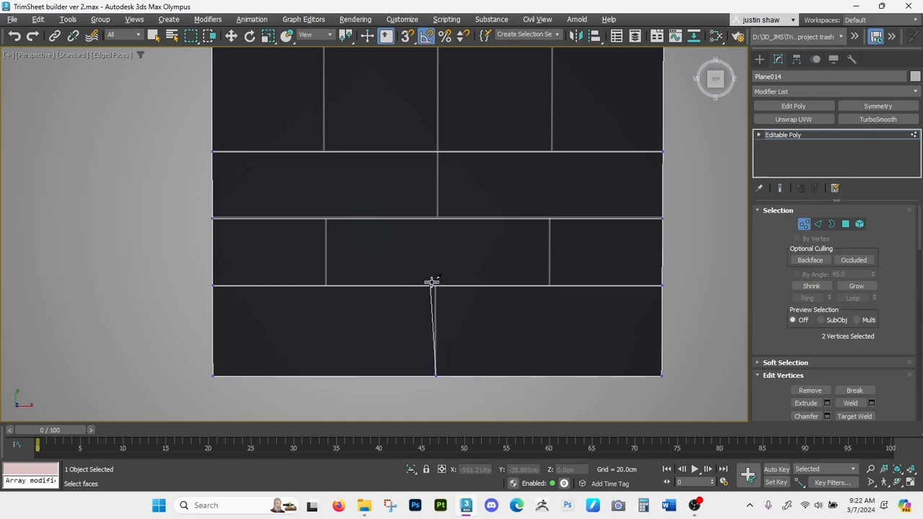
{"action": "right_click", "coordinate": [429, 403]}
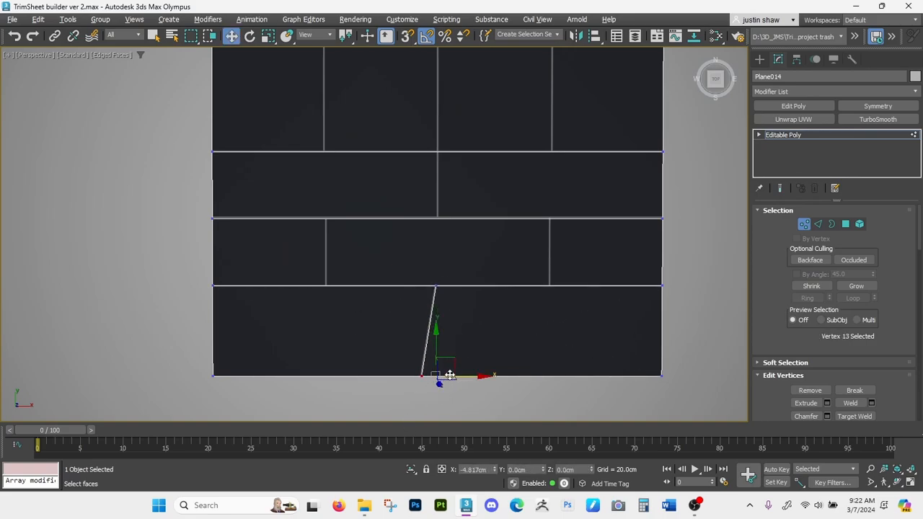
{"action": "key", "text": "ctrl+z"}
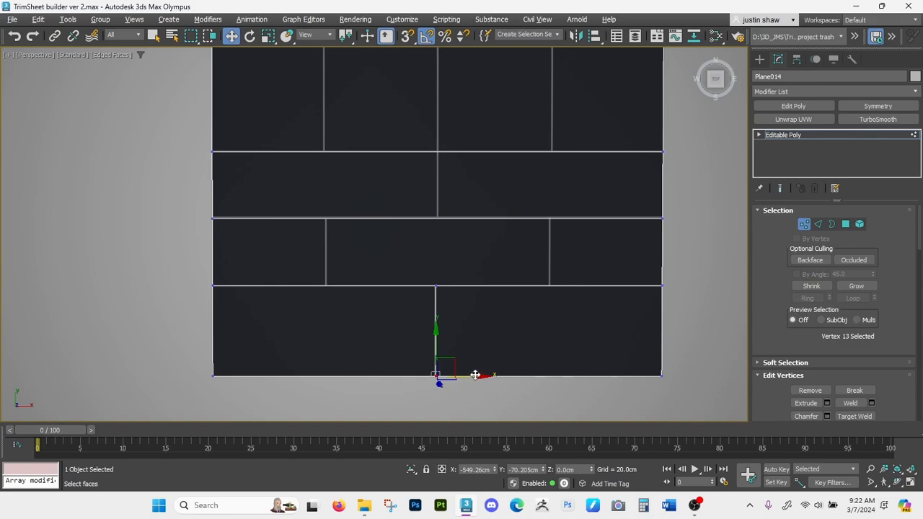
{"action": "left_click_drag", "start_coordinate": [476, 375], "coordinate": [407, 396]}
Try to straighten the slanted cut by scaling its two vertices along X, and undo the attempts
{"action": "left_click_drag", "start_coordinate": [504, 232], "coordinate": [497, 238]}
{"action": "key", "text": "r"}
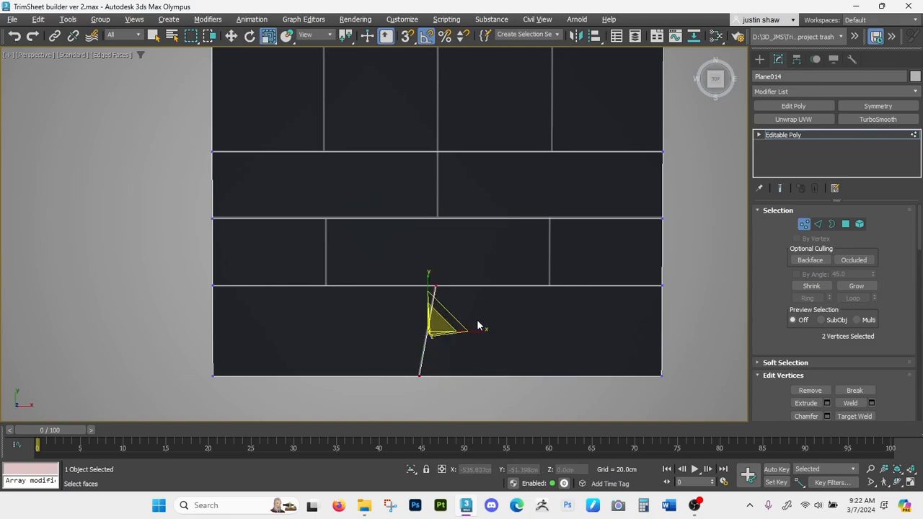
{"action": "left_click_drag", "start_coordinate": [482, 332], "coordinate": [298, 331]}
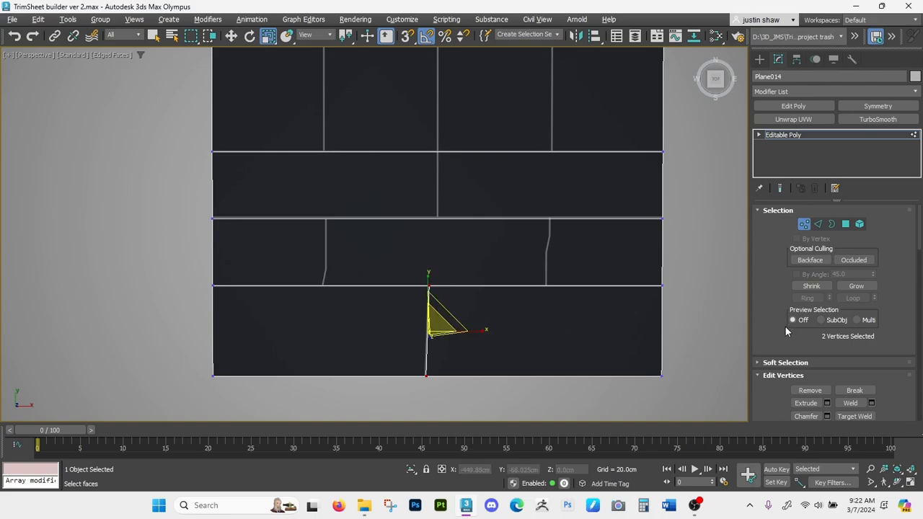
{"action": "scroll", "coordinate": [779, 333], "scroll_direction": "down", "scroll_amount": 2}
{"action": "key", "text": "ctrl+z"}
{"action": "scroll", "coordinate": [777, 333], "scroll_direction": "down", "scroll_amount": 3}
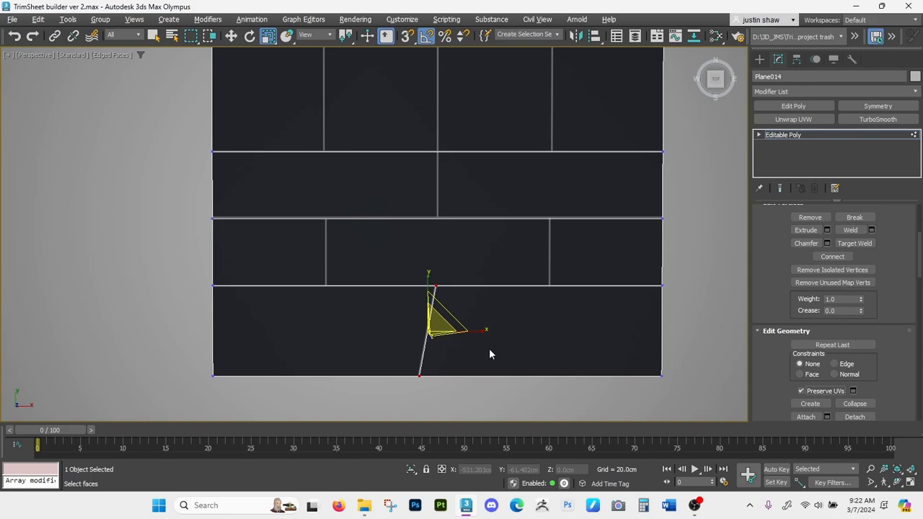
{"action": "left_click_drag", "start_coordinate": [480, 331], "coordinate": [297, 329]}
{"action": "middle_click_drag", "start_coordinate": [497, 353], "coordinate": [486, 343]}
{"action": "key", "text": "ctrl+z"}
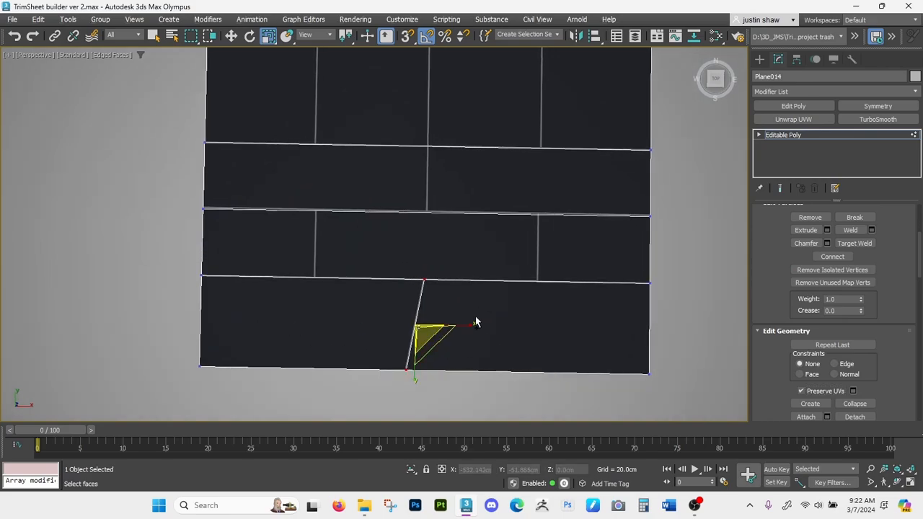
Compare the partly cut plane with the brick layout plane beside it
{"action": "key", "text": "1"}
{"action": "key", "text": "1"}
{"action": "scroll", "coordinate": [484, 274], "scroll_direction": "down", "scroll_amount": 4}
{"action": "key", "text": "1"}
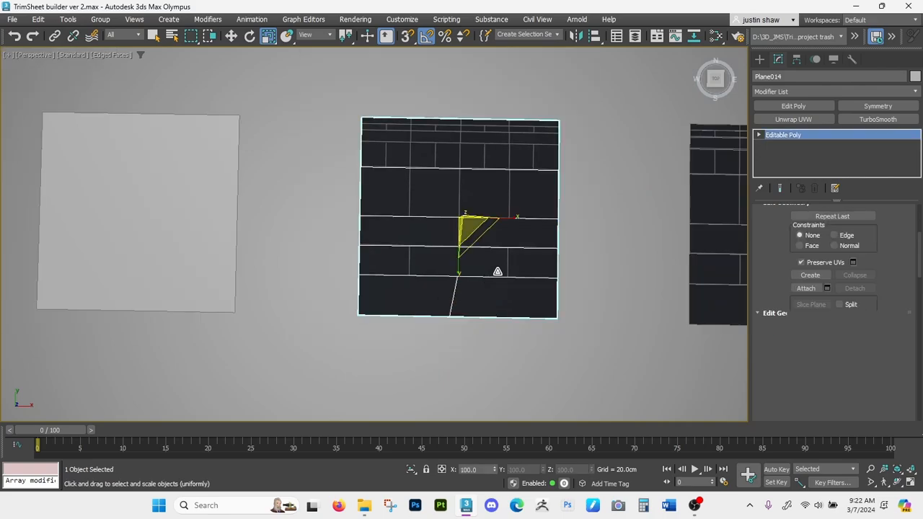
{"action": "middle_click_drag", "start_coordinate": [497, 269], "coordinate": [330, 261]}
{"action": "key", "text": "w"}
{"action": "middle_click_drag", "start_coordinate": [388, 256], "coordinate": [390, 256], "text": "alt"}
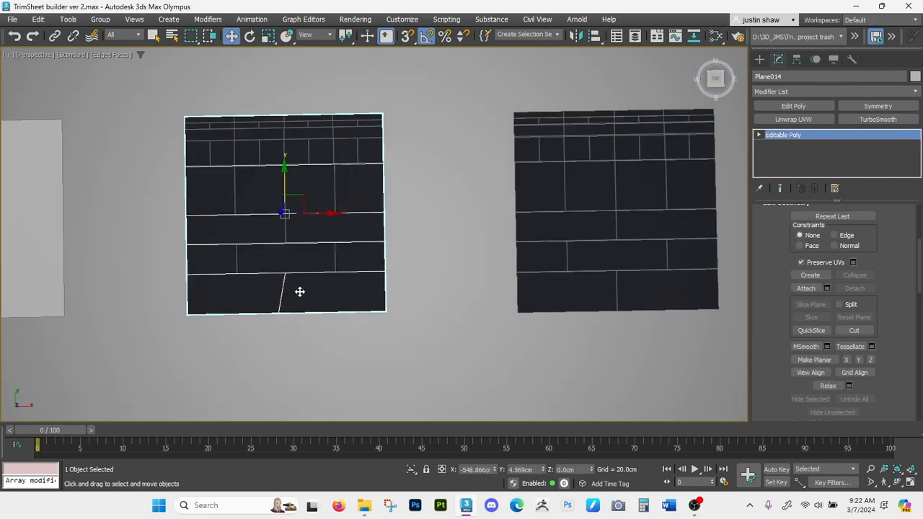
Detach the polygon on the right side of the slanted cut in the bottom row as the separate object Object108
{"action": "key", "text": "4"}
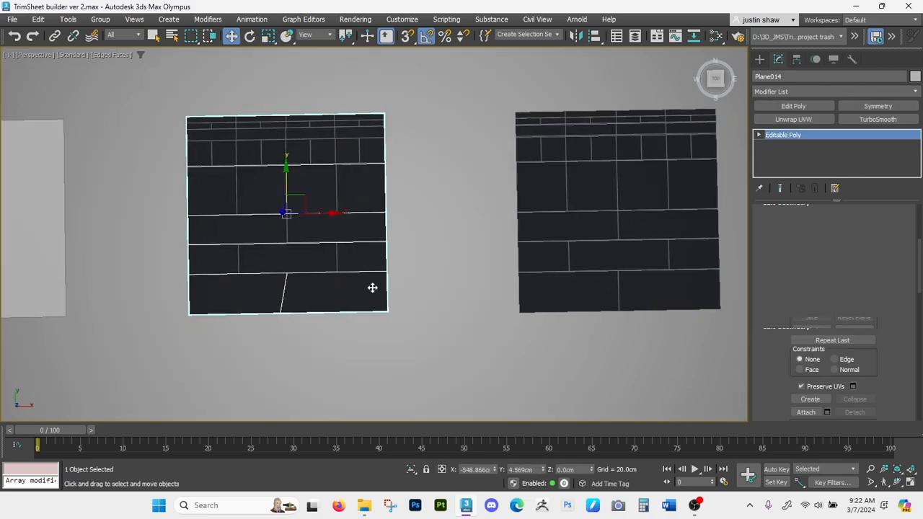
{"action": "scroll", "coordinate": [324, 283], "scroll_direction": "up", "scroll_amount": 5}
{"action": "middle_click_drag", "start_coordinate": [324, 282], "coordinate": [423, 268], "text": "alt"}
{"action": "left_click", "coordinate": [345, 281]}
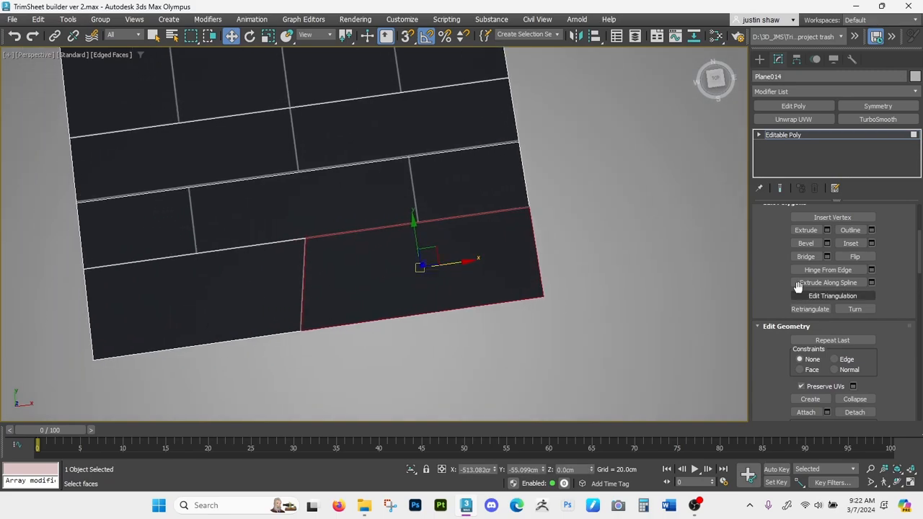
{"action": "scroll", "coordinate": [774, 294], "scroll_direction": "down", "scroll_amount": 2}
{"action": "scroll", "coordinate": [774, 294], "scroll_direction": "down", "scroll_amount": 1}
{"action": "left_click", "coordinate": [854, 325]}
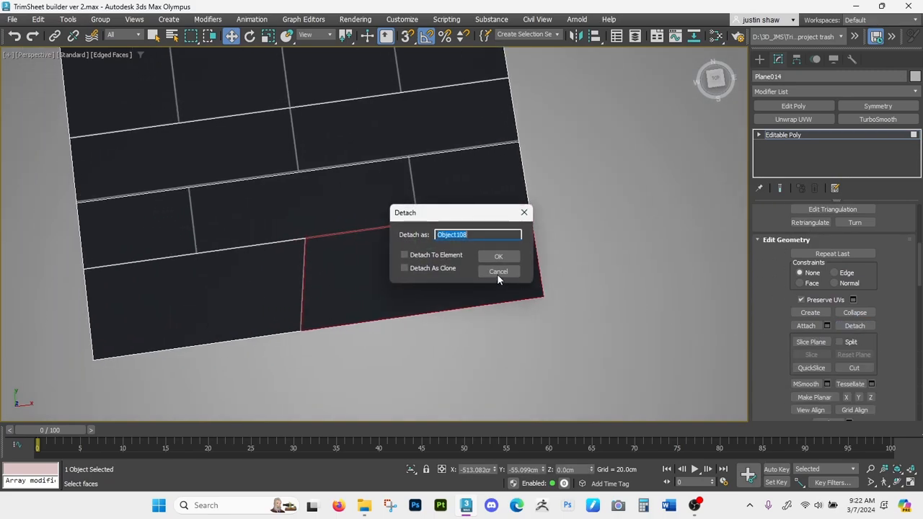
{"action": "left_click", "coordinate": [493, 260]}
{"action": "middle_click_drag", "start_coordinate": [466, 272], "coordinate": [444, 287]}
{"action": "key", "text": "4"}
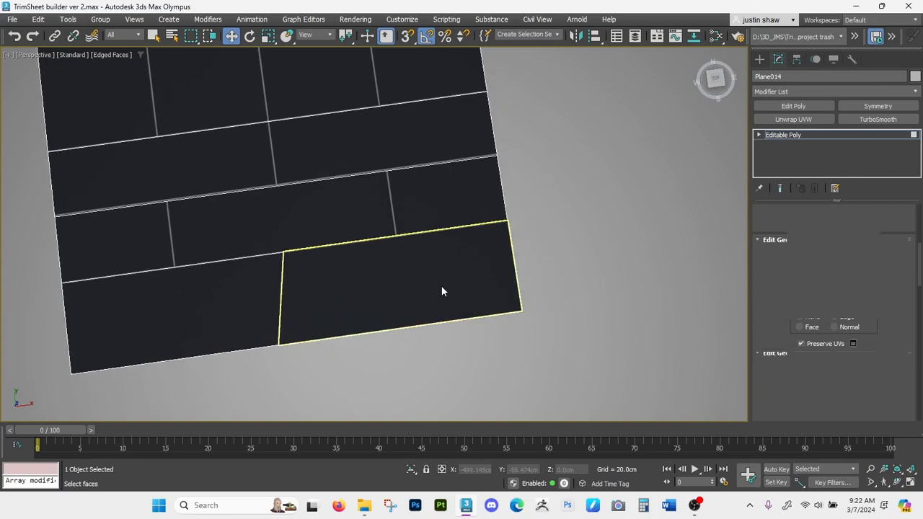
Select the detached brick to check it as a separate piece, and undo the last change
{"action": "left_click", "coordinate": [411, 287]}
{"action": "middle_click_drag", "start_coordinate": [340, 291], "coordinate": [254, 154], "text": "alt"}
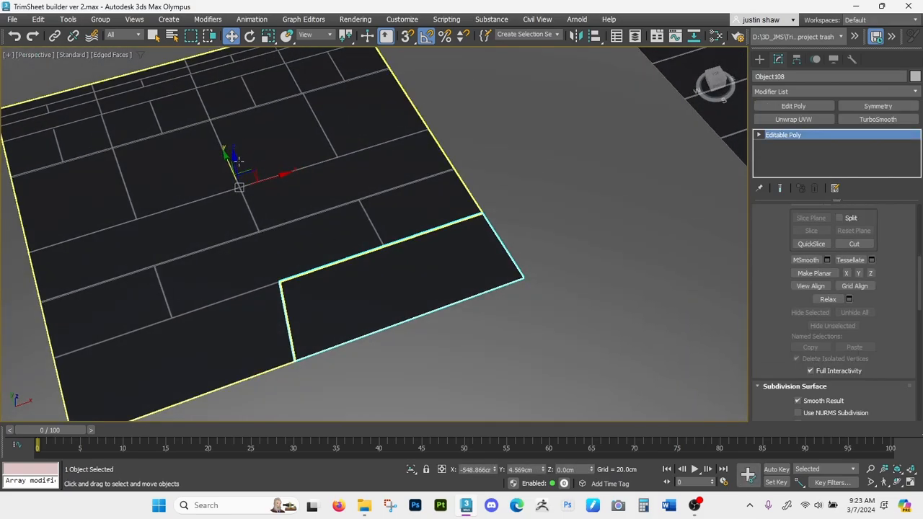
{"action": "key", "text": "ctrl+z"}
{"action": "middle_click_drag", "start_coordinate": [544, 230], "coordinate": [530, 270], "text": "alt"}
{"action": "scroll", "coordinate": [554, 267], "scroll_direction": "down", "scroll_amount": 4}
{"action": "middle_click_drag", "start_coordinate": [530, 270], "coordinate": [328, 270]}
Select separate row strips of the neighbouring layout plane and raise its bottom row strip about 38 cm
{"action": "left_click", "coordinate": [466, 300]}
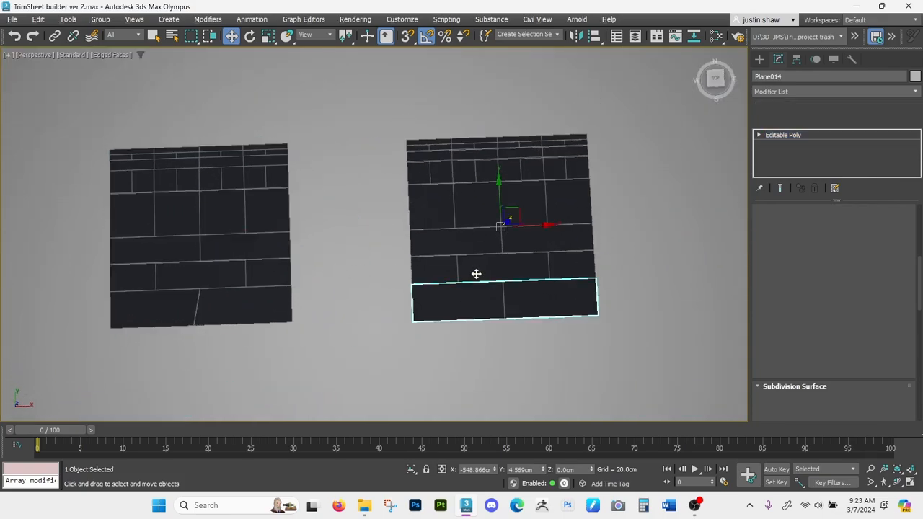
{"action": "left_click", "coordinate": [479, 210]}
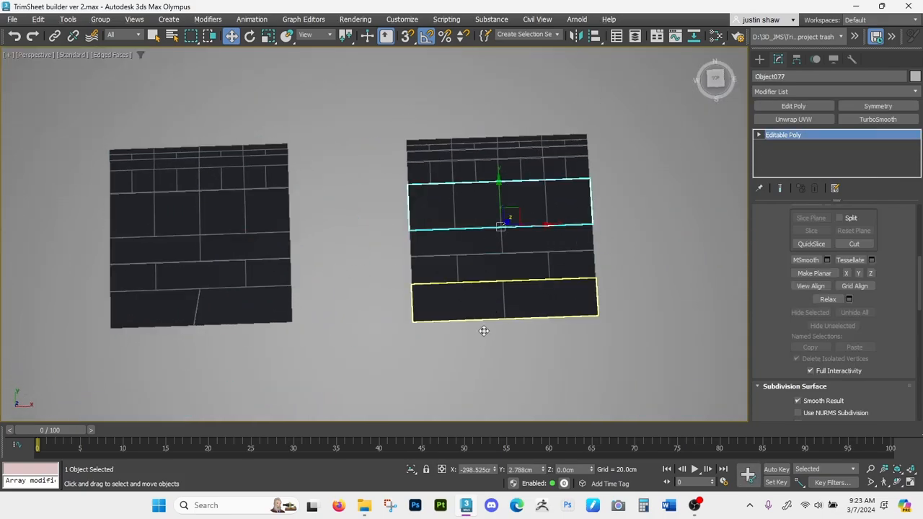
{"action": "left_click", "coordinate": [503, 315]}
{"action": "middle_click_drag", "start_coordinate": [503, 315], "coordinate": [505, 274], "text": "alt"}
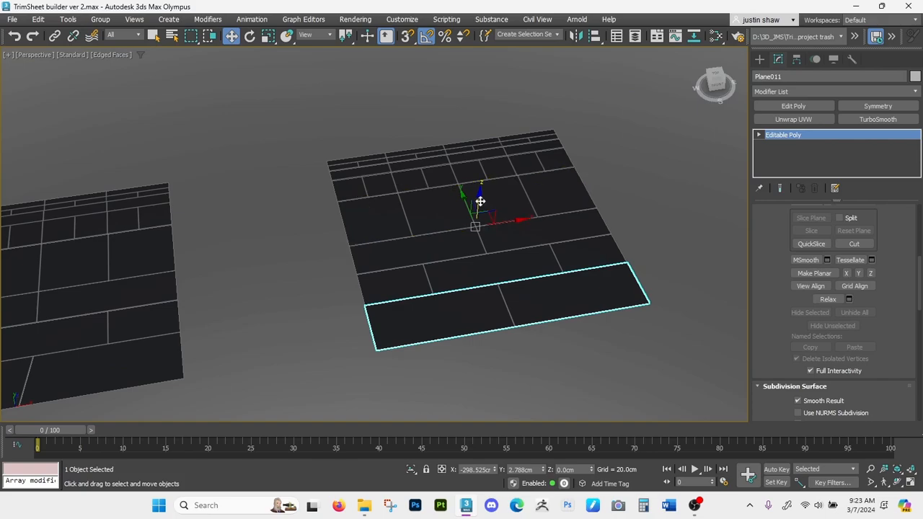
{"action": "left_click_drag", "start_coordinate": [480, 202], "coordinate": [501, 152]}
Cut the raised row strip vertically along the joint between its two bricks
{"action": "middle_click_drag", "start_coordinate": [568, 289], "coordinate": [554, 321], "text": "alt"}
{"action": "key", "text": "1"}
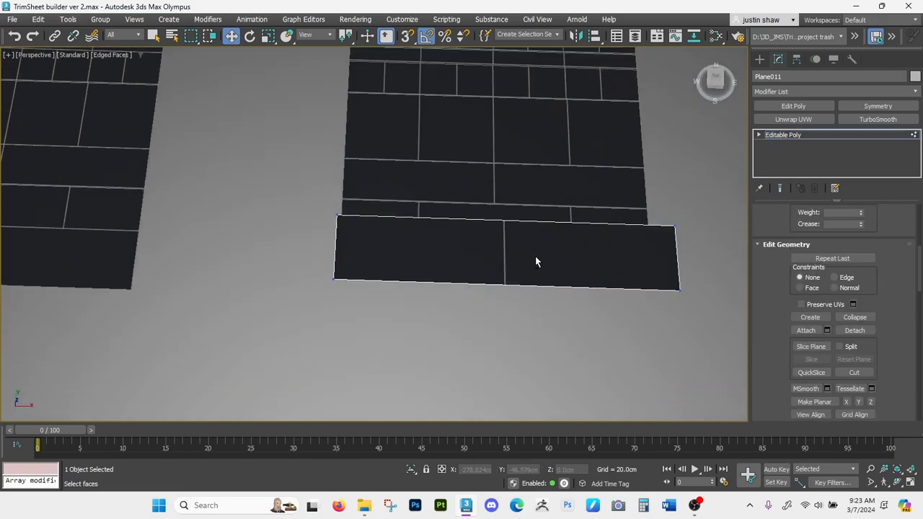
{"action": "middle_click_drag", "start_coordinate": [535, 256], "coordinate": [536, 268], "text": "alt"}
{"action": "key", "text": "alt+c"}
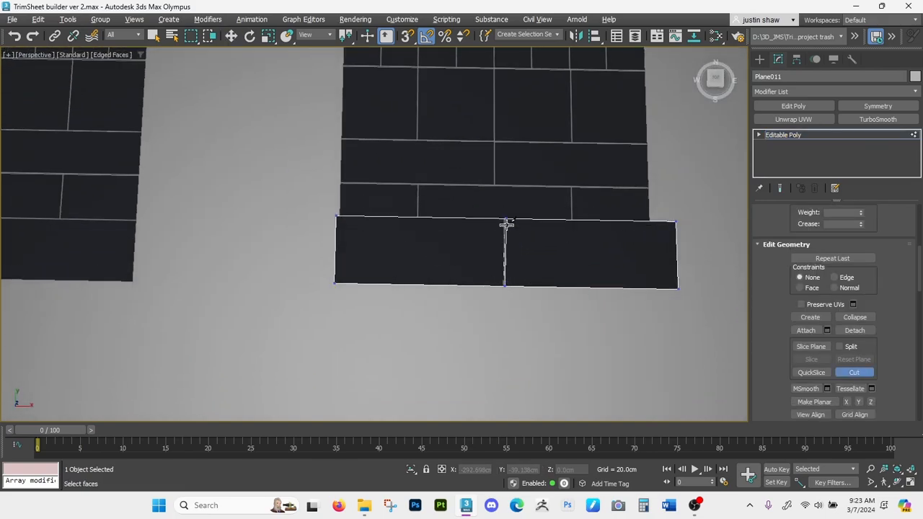
{"action": "middle_click_drag", "start_coordinate": [522, 268], "coordinate": [468, 276]}
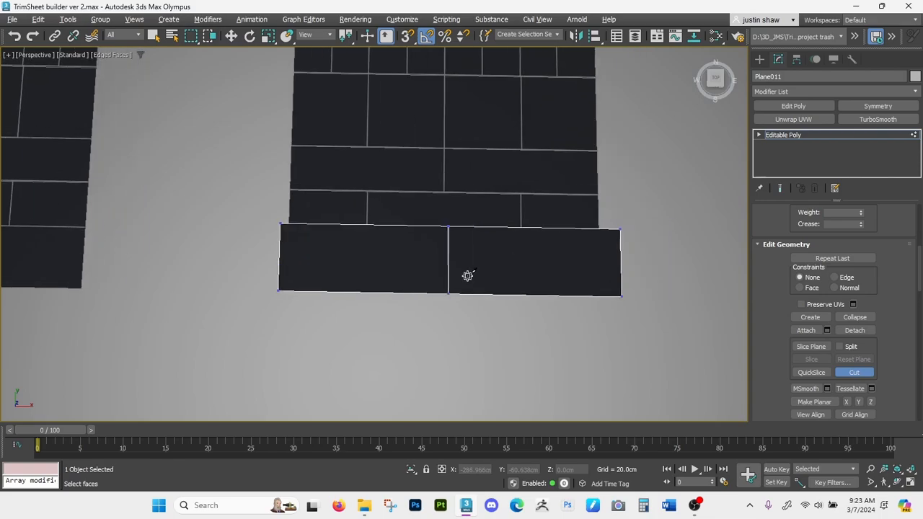
Undo the middle cut and the raising of the bottom row strip, and leave sub-object editing
{"action": "key", "text": "4"}
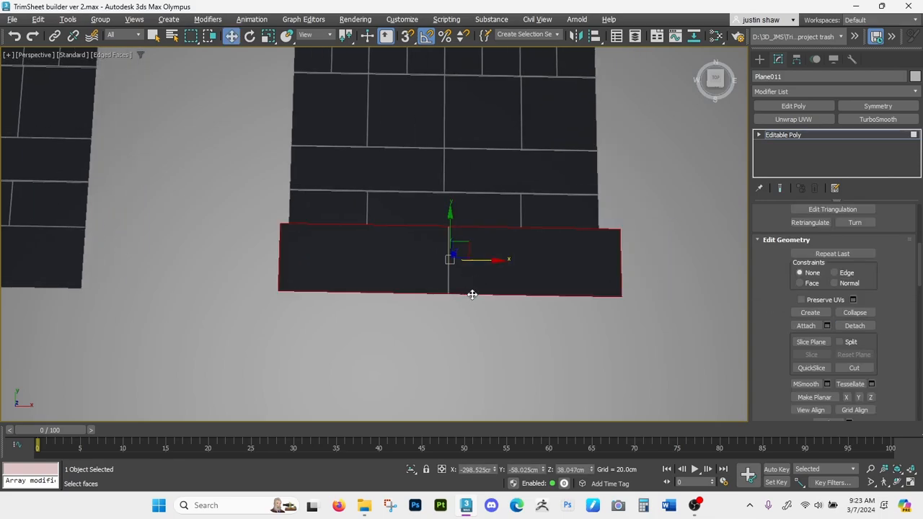
{"action": "key", "text": "ctrl+z"}
{"action": "key", "text": "1"}
{"action": "middle_click_drag", "start_coordinate": [503, 224], "coordinate": [422, 285]}
{"action": "middle_click_drag", "start_coordinate": [542, 292], "coordinate": [425, 289]}
{"action": "scroll", "coordinate": [441, 293], "scroll_direction": "down", "scroll_amount": 4}
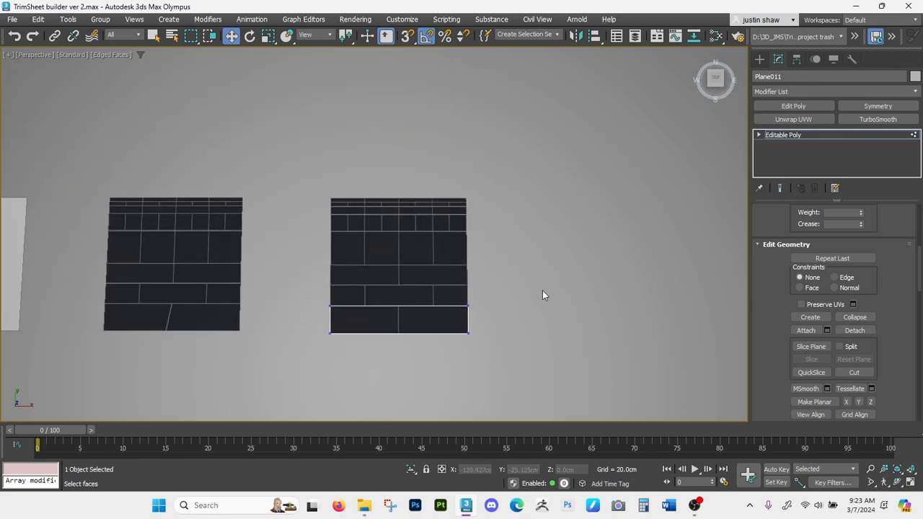
{"action": "middle_click_drag", "start_coordinate": [542, 291], "coordinate": [514, 289]}
{"action": "key", "text": "1"}
On the third layout plane, split into individual bricks, raise the left brick of the third row from the bottom about 12 cm
{"action": "left_click", "coordinate": [420, 276]}
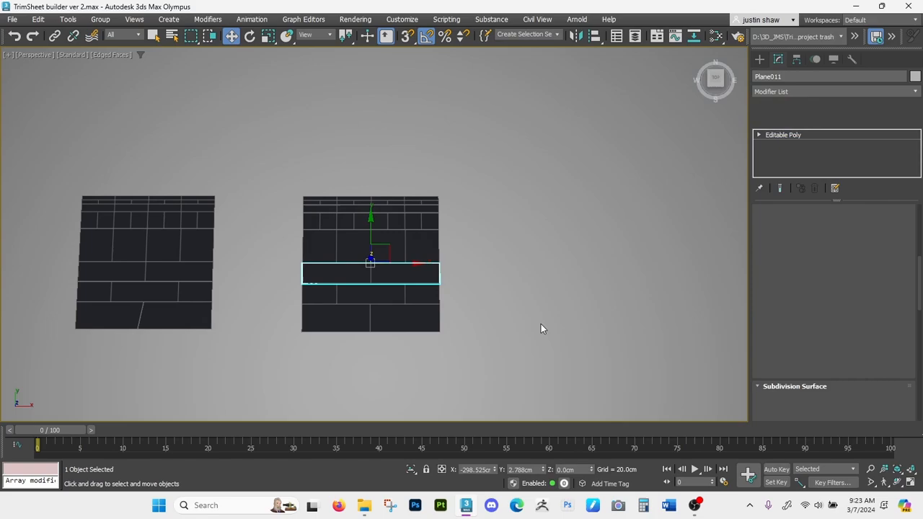
{"action": "scroll", "coordinate": [476, 319], "scroll_direction": "down", "scroll_amount": 4}
{"action": "middle_click_drag", "start_coordinate": [565, 326], "coordinate": [389, 303]}
{"action": "scroll", "coordinate": [460, 288], "scroll_direction": "up", "scroll_amount": 7}
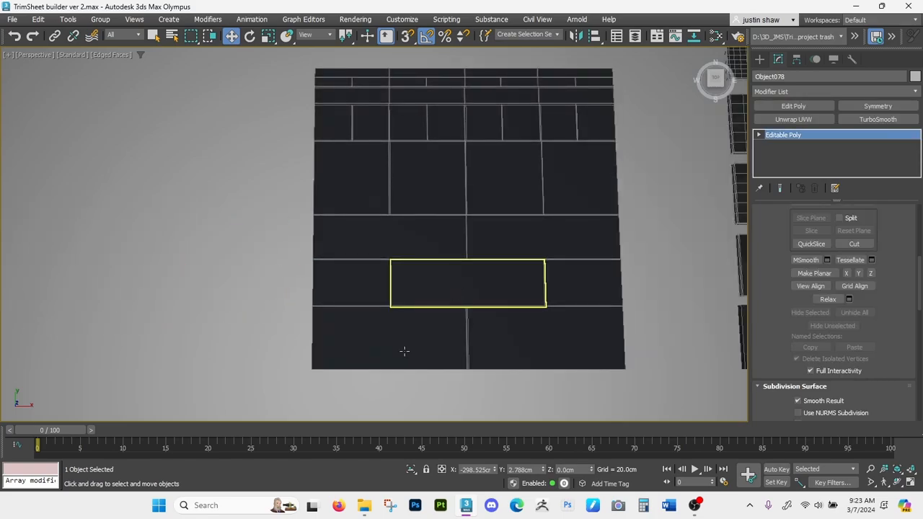
{"action": "left_click", "coordinate": [404, 353]}
{"action": "middle_click_drag", "start_coordinate": [404, 353], "coordinate": [421, 280], "text": "alt"}
{"action": "scroll", "coordinate": [401, 326], "scroll_direction": "up", "scroll_amount": 3}
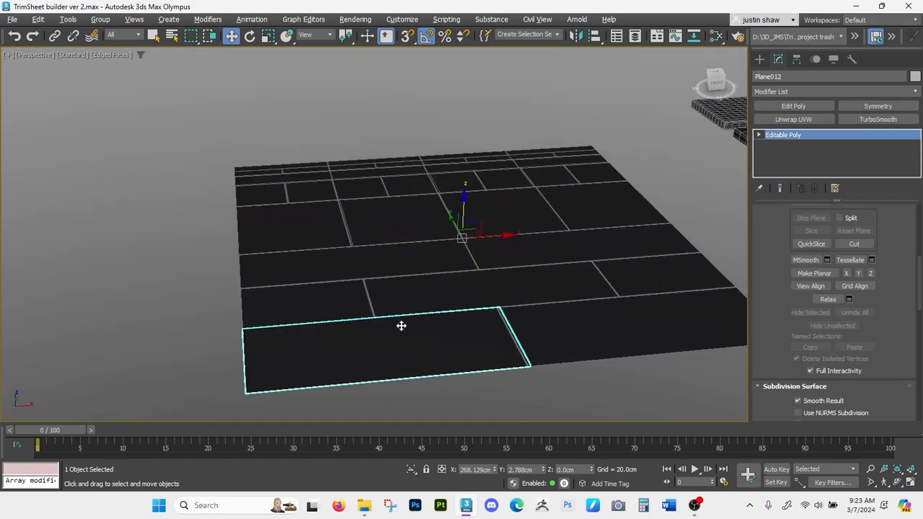
{"action": "scroll", "coordinate": [401, 326], "scroll_direction": "down", "scroll_amount": 3}
{"action": "left_click", "coordinate": [404, 299]}
{"action": "left_click", "coordinate": [394, 269]}
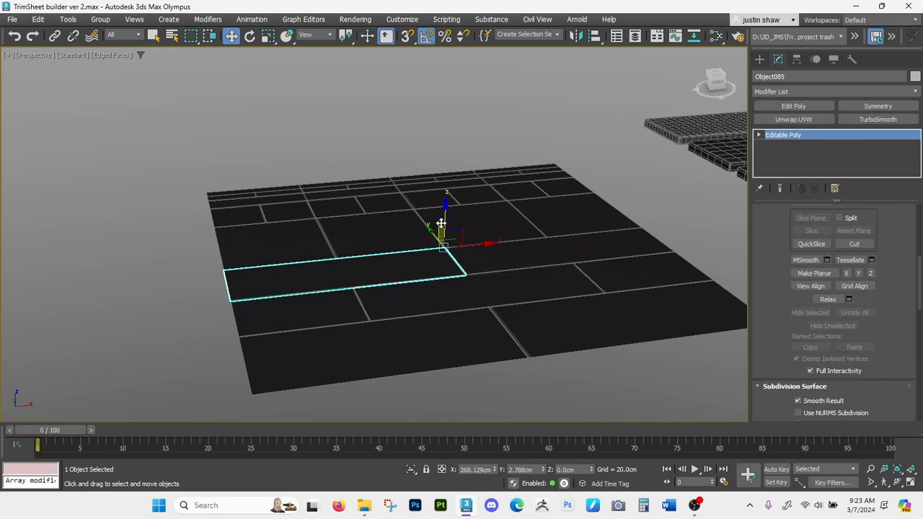
{"action": "left_click_drag", "start_coordinate": [441, 224], "coordinate": [446, 189]}
Select the vertices at the raised brick's right end for inspection, and return the brick to its place in the layout
{"action": "middle_click_drag", "start_coordinate": [348, 248], "coordinate": [344, 283], "text": "alt"}
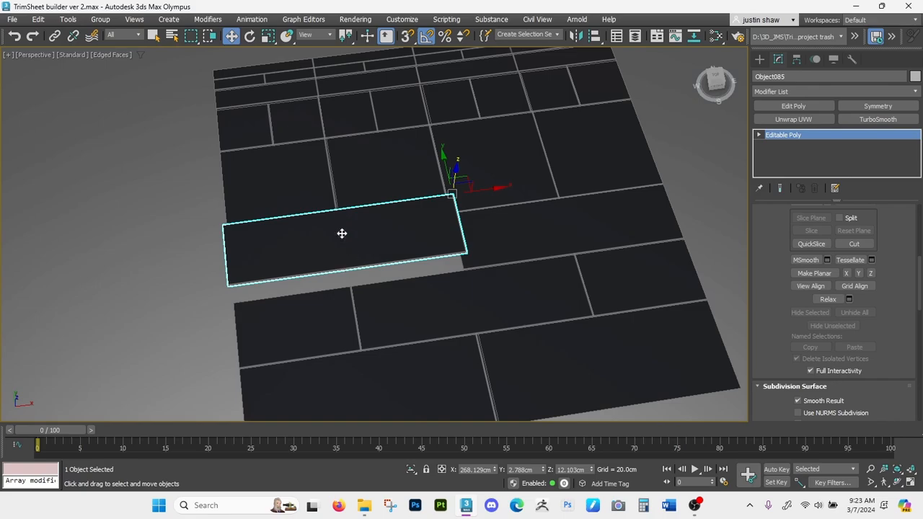
{"action": "middle_click_drag", "start_coordinate": [342, 233], "coordinate": [368, 278], "text": "alt"}
{"action": "scroll", "coordinate": [354, 251], "scroll_direction": "up", "scroll_amount": 3}
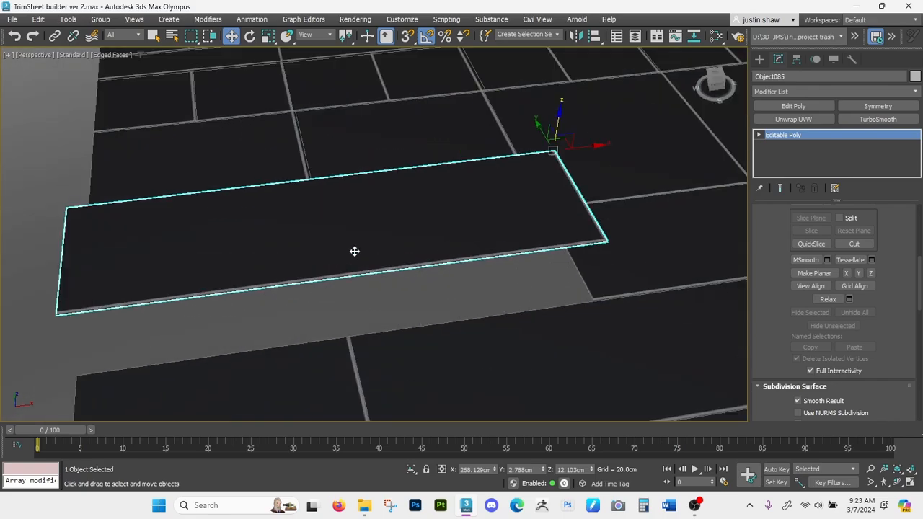
{"action": "key", "text": "1"}
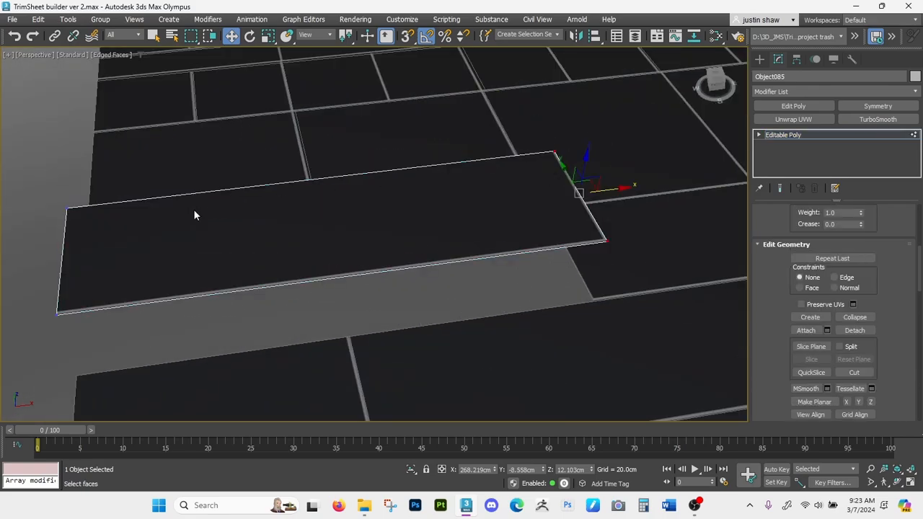
{"action": "key", "text": "6"}
{"action": "scroll", "coordinate": [300, 282], "scroll_direction": "down", "scroll_amount": 5}
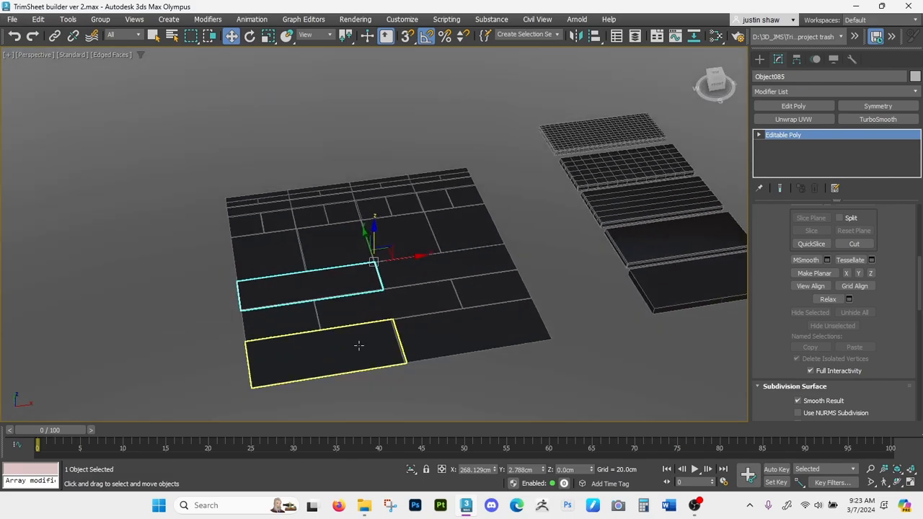
Raise the left brick of the bottom row about 16 cm above the layout
{"action": "left_click", "coordinate": [364, 349]}
{"action": "middle_click_drag", "start_coordinate": [429, 360], "coordinate": [381, 351]}
{"action": "scroll", "coordinate": [385, 346], "scroll_direction": "down", "scroll_amount": 2}
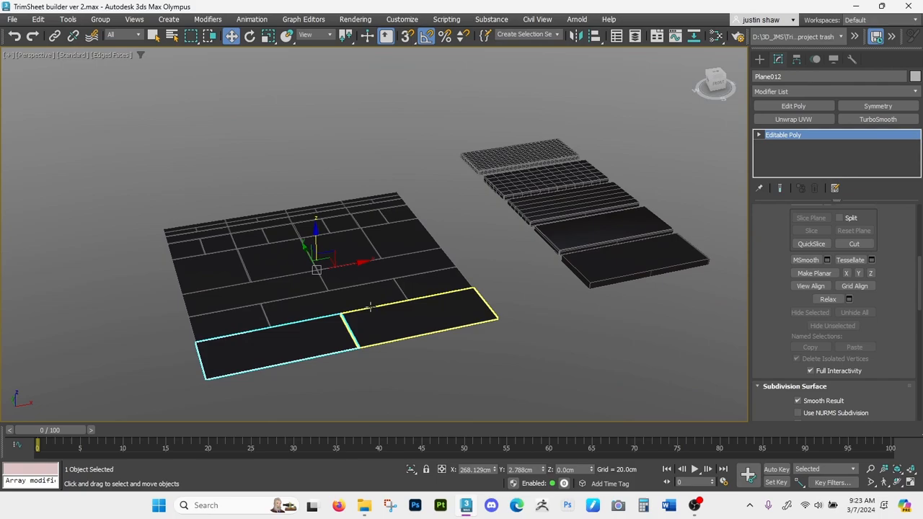
{"action": "scroll", "coordinate": [312, 222], "scroll_direction": "up", "scroll_amount": 2}
{"action": "left_click_drag", "start_coordinate": [317, 236], "coordinate": [317, 211]}
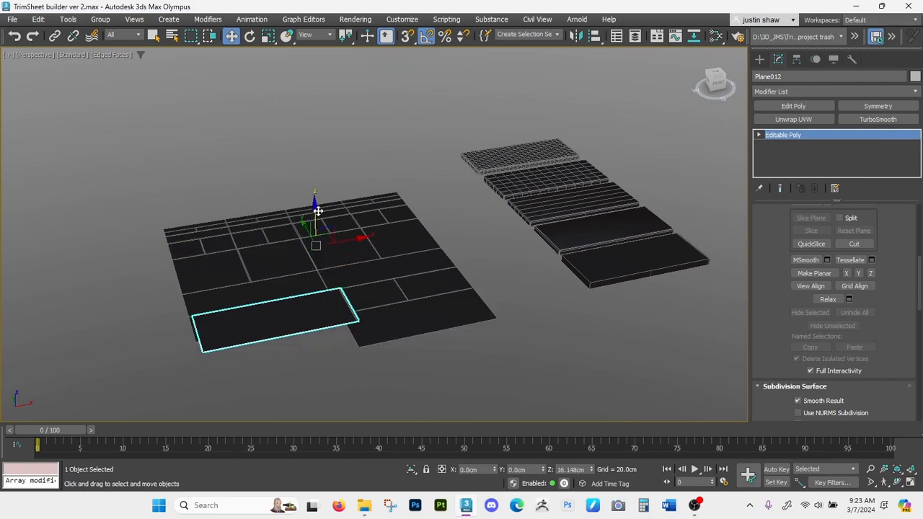
Add a Shell modifier to the raised brick and set its outer amount to about 2.13 cm
{"action": "left_click", "coordinate": [787, 89]}
{"action": "scroll", "coordinate": [799, 372], "scroll_direction": "down", "scroll_amount": 10}
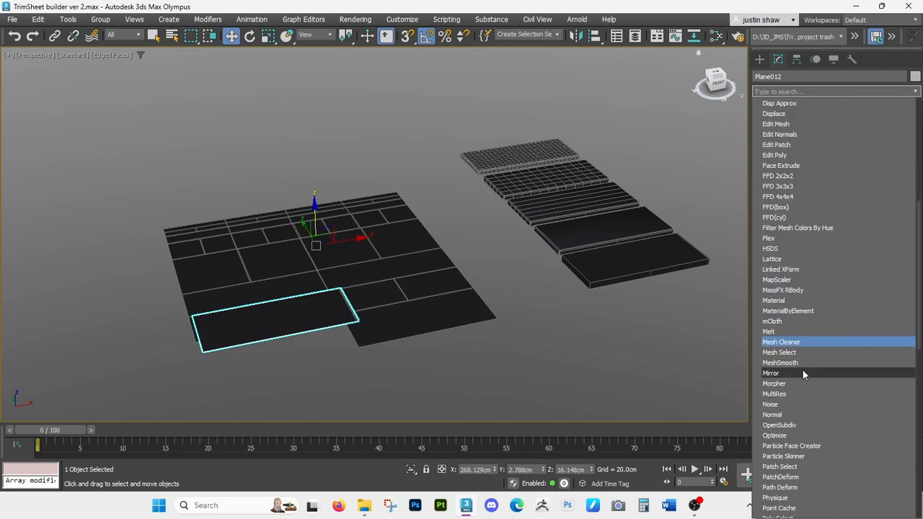
{"action": "scroll", "coordinate": [803, 370], "scroll_direction": "down", "scroll_amount": 9}
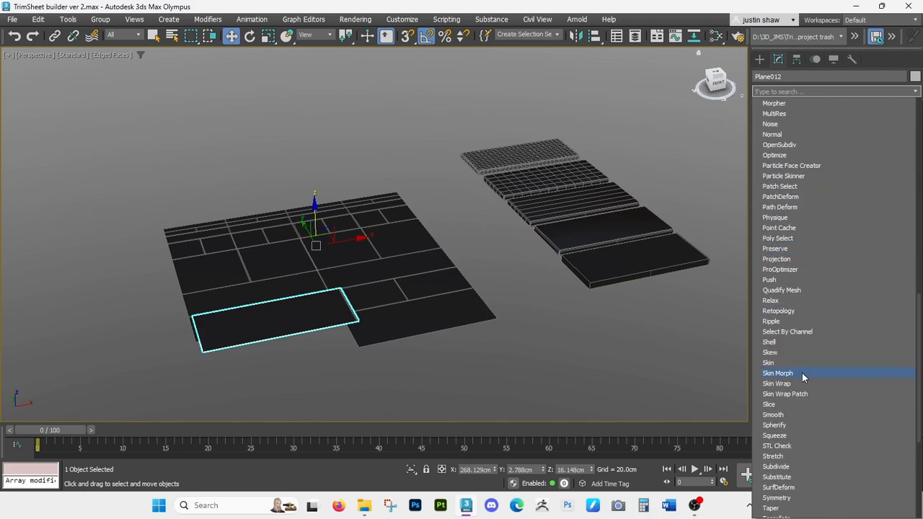
{"action": "left_click", "coordinate": [791, 342]}
{"action": "scroll", "coordinate": [257, 334], "scroll_direction": "up", "scroll_amount": 5}
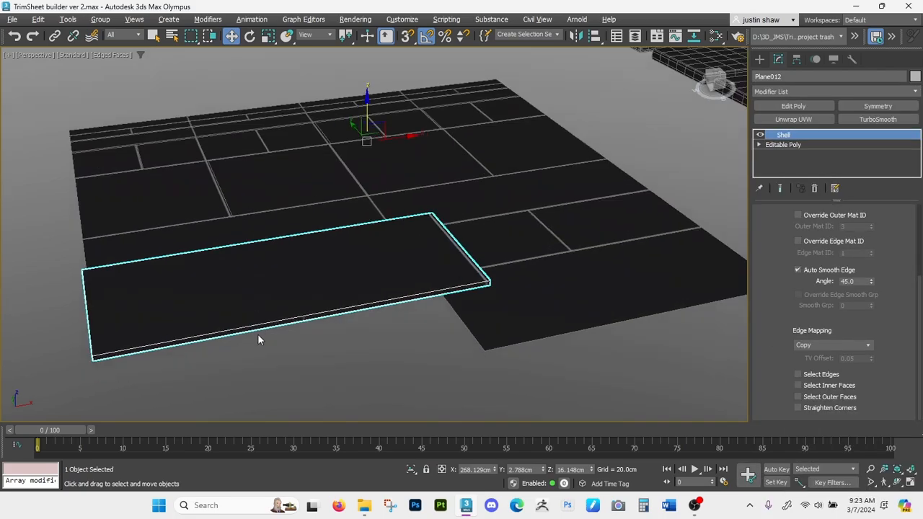
{"action": "middle_click_drag", "start_coordinate": [258, 334], "coordinate": [271, 327], "text": "alt"}
{"action": "scroll", "coordinate": [804, 244], "scroll_direction": "up", "scroll_amount": 4}
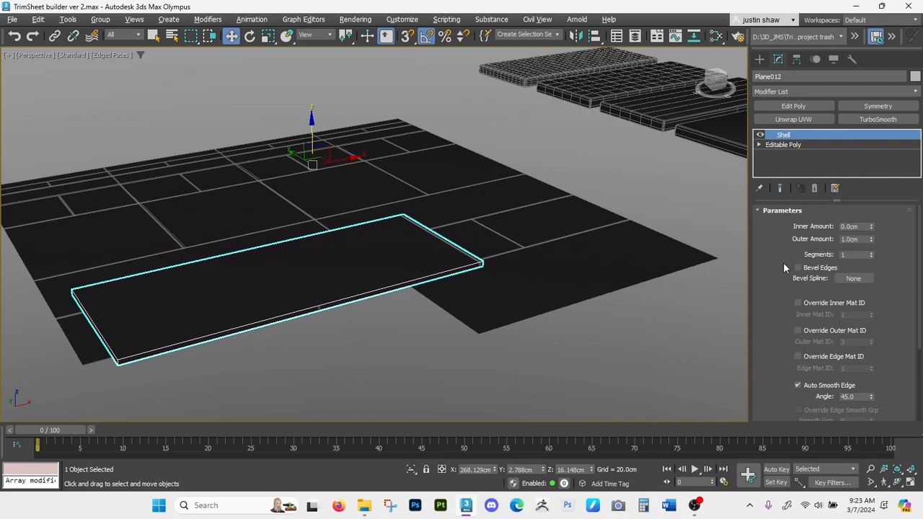
{"action": "left_click_drag", "start_coordinate": [871, 239], "coordinate": [871, 174]}
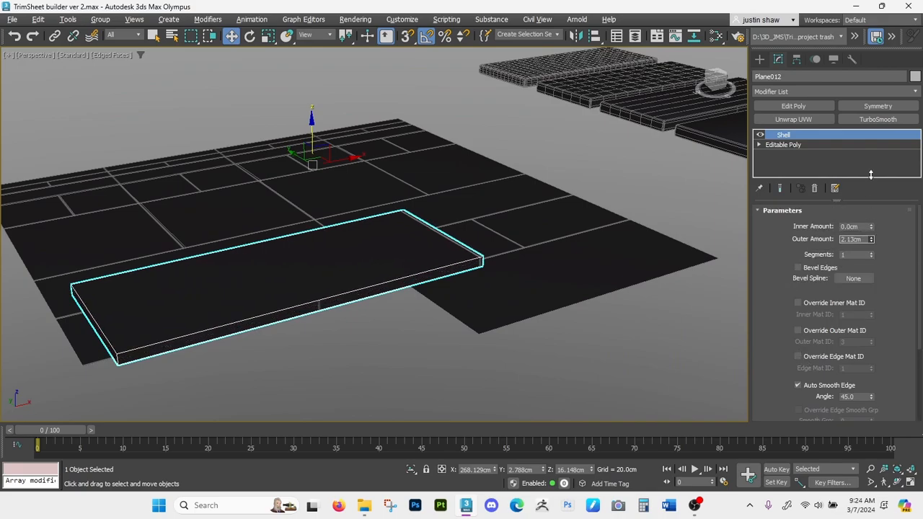
{"action": "middle_click_drag", "start_coordinate": [359, 268], "coordinate": [382, 279], "text": "alt"}
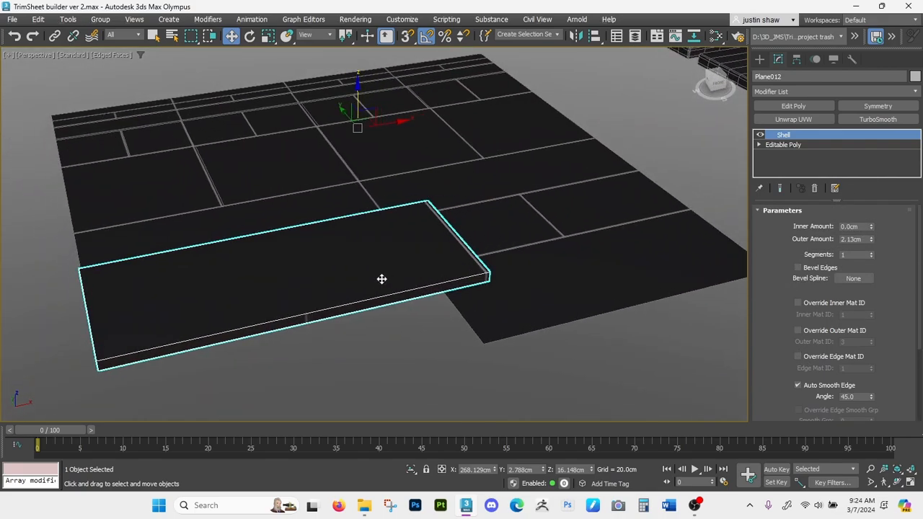
Undo the Shell modifier and the raising of the bottom row's left brick
{"action": "key", "text": "ctrl+z"}
{"action": "key", "text": "ctrl+z"}
{"action": "key", "text": "ctrl+z"}
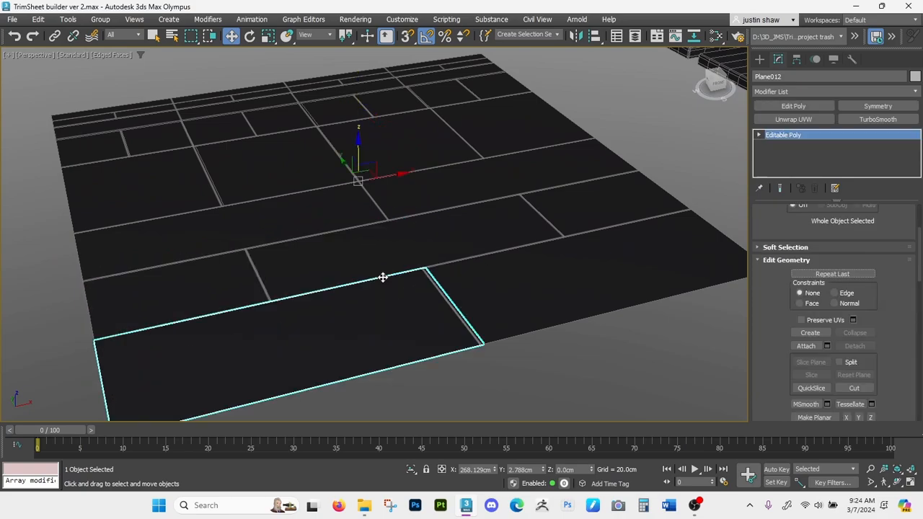
Examine the edges and corners of the shelled sample brick and of the chamfered sample brick beside it
{"action": "middle_click_drag", "start_coordinate": [479, 261], "coordinate": [465, 279], "text": "alt"}
{"action": "middle_click_drag", "start_coordinate": [259, 190], "coordinate": [419, 270], "text": "alt"}
{"action": "left_click", "coordinate": [440, 274]}
{"action": "scroll", "coordinate": [439, 275], "scroll_direction": "up", "scroll_amount": 8}
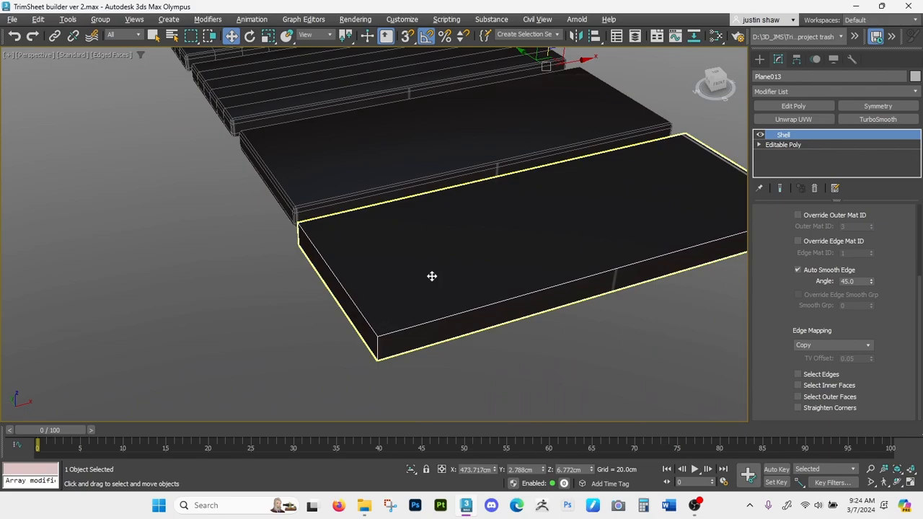
{"action": "scroll", "coordinate": [365, 315], "scroll_direction": "down", "scroll_amount": 6}
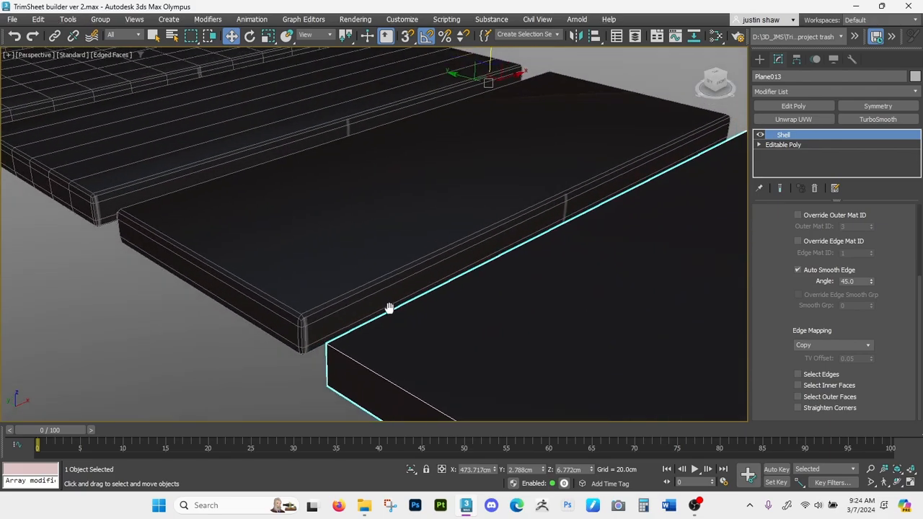
{"action": "left_click", "coordinate": [331, 309]}
{"action": "scroll", "coordinate": [317, 307], "scroll_direction": "up", "scroll_amount": 5}
{"action": "scroll", "coordinate": [336, 303], "scroll_direction": "down", "scroll_amount": 4}
{"action": "scroll", "coordinate": [452, 309], "scroll_direction": "up", "scroll_amount": 4}
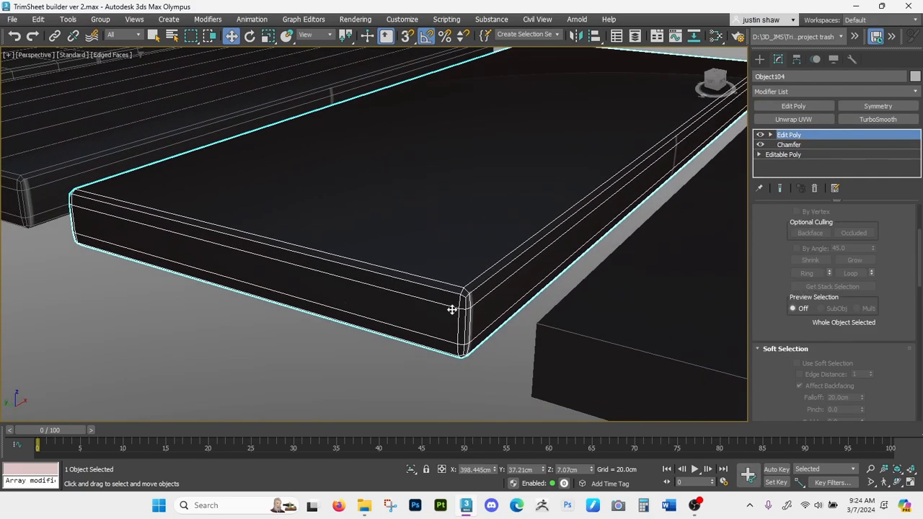
{"action": "middle_click_drag", "start_coordinate": [407, 287], "coordinate": [498, 281], "text": "alt"}
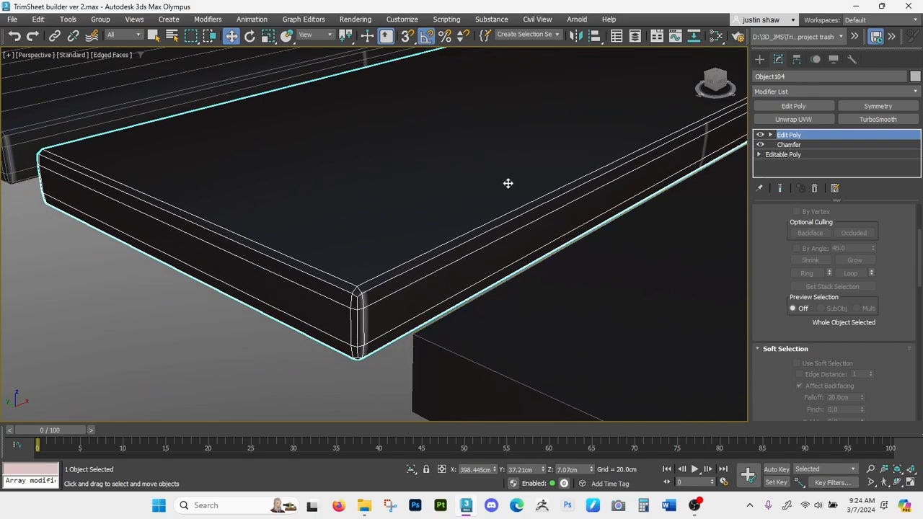
Search all actions for "cha", and open the Chamfer modifier in the chamfered sample brick's stack
{"action": "key", "text": "x"}
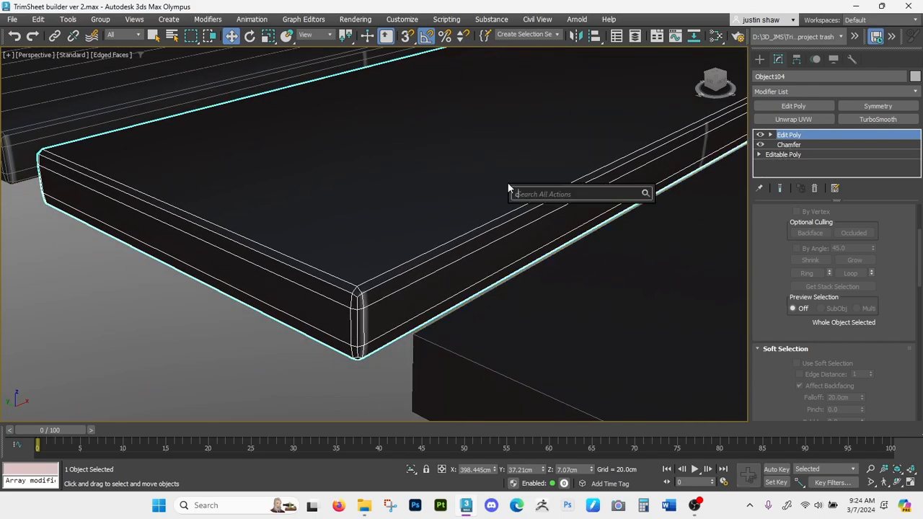
{"action": "type", "text": "cha"}
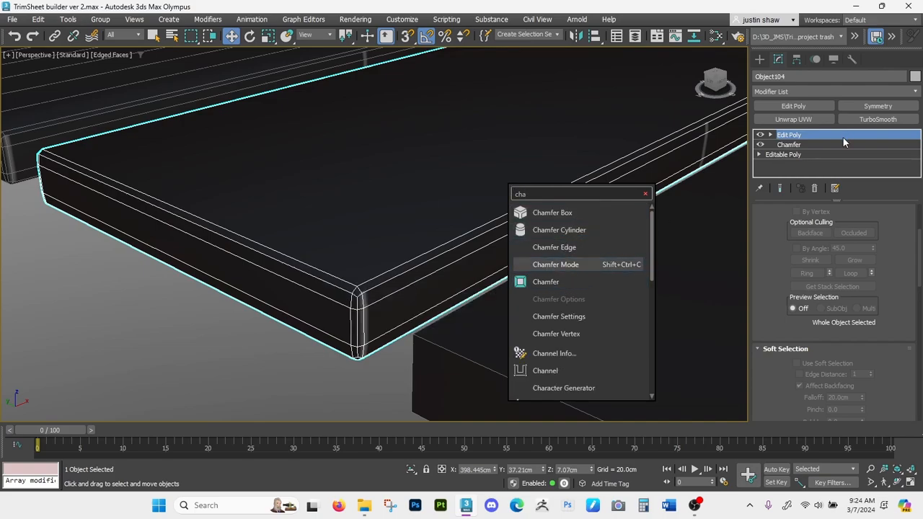
{"action": "left_click", "coordinate": [816, 143]}
{"action": "left_click", "coordinate": [806, 145]}
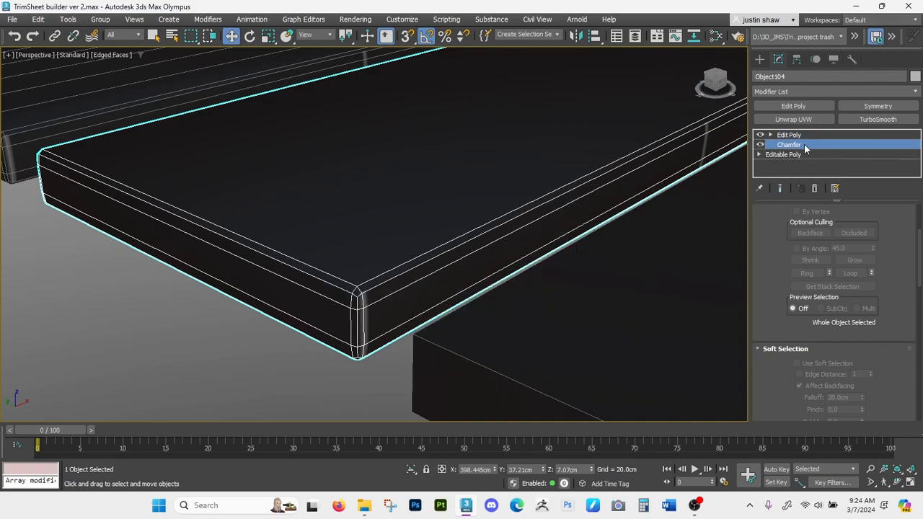
Try 2 segments on the sample brick's Chamfer modifier, and return the setting to 1
{"action": "scroll", "coordinate": [801, 244], "scroll_direction": "up", "scroll_amount": 2}
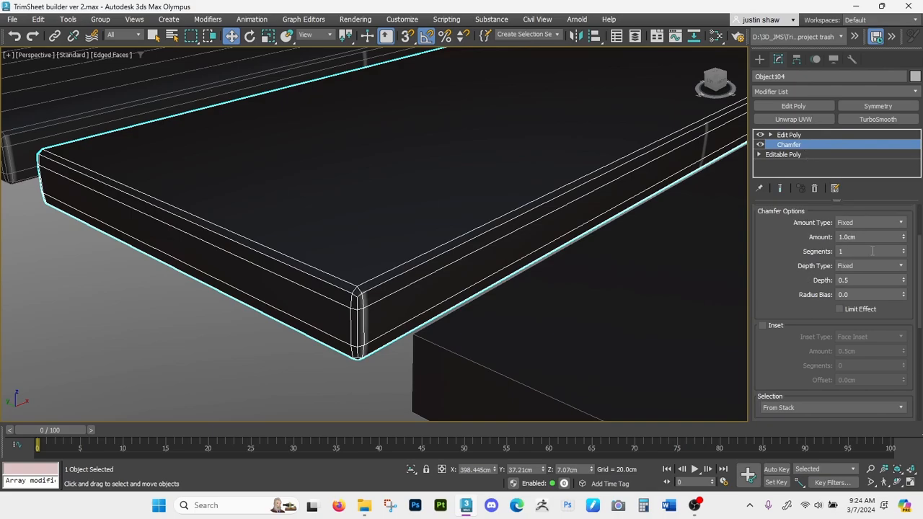
{"action": "left_click", "coordinate": [904, 250]}
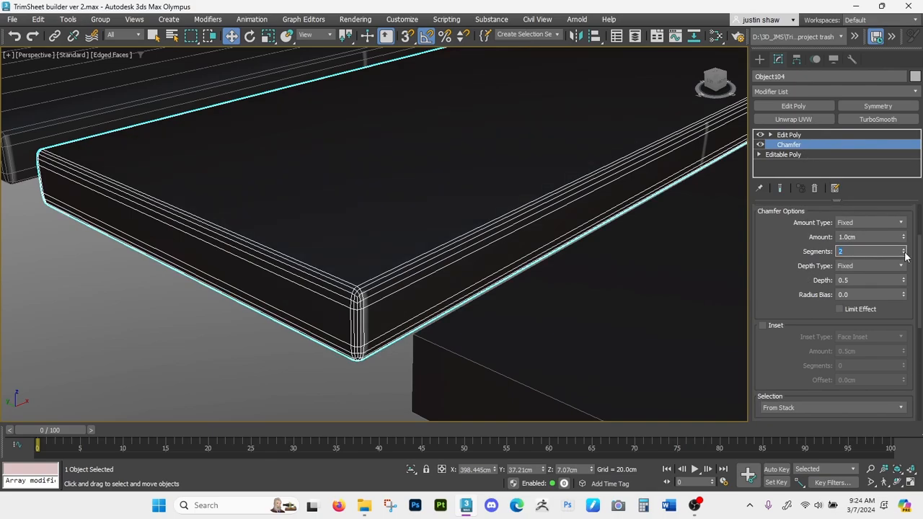
{"action": "left_click", "coordinate": [904, 254]}
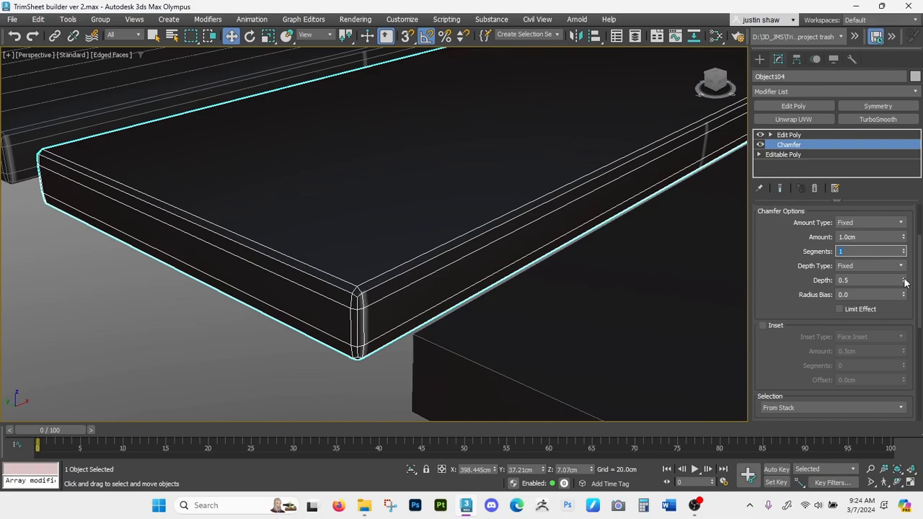
Set the sample brick's Chamfer depth to 0.6 and its amount to 1.08 cm, and check the beveled corner
{"action": "left_click_drag", "start_coordinate": [905, 281], "coordinate": [11, 228]}
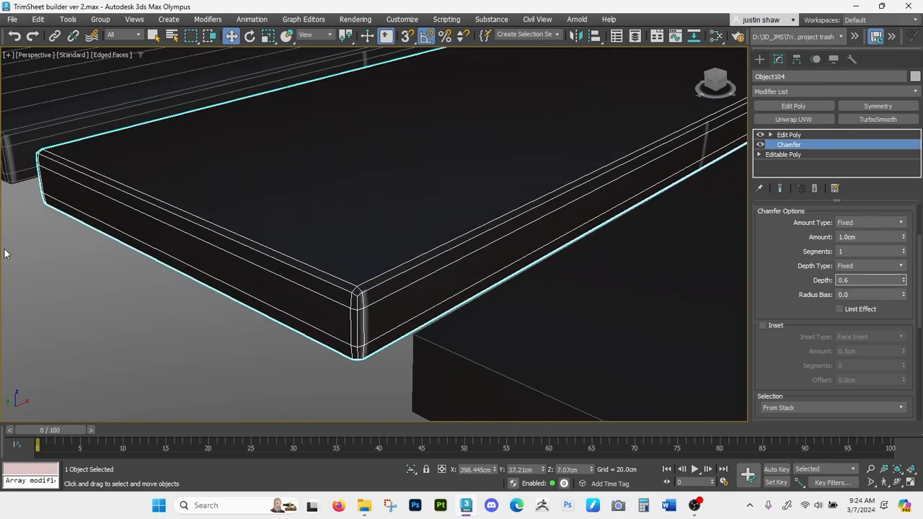
{"action": "middle_click_drag", "start_coordinate": [410, 251], "coordinate": [415, 247], "text": "alt"}
{"action": "mouse_move", "coordinate": [904, 239]}
{"action": "left_mouse_down"}
{"action": "mouse_move", "coordinate": [903, 210]}
{"action": "mouse_move", "coordinate": [905, 237]}
{"action": "left_mouse_up"}
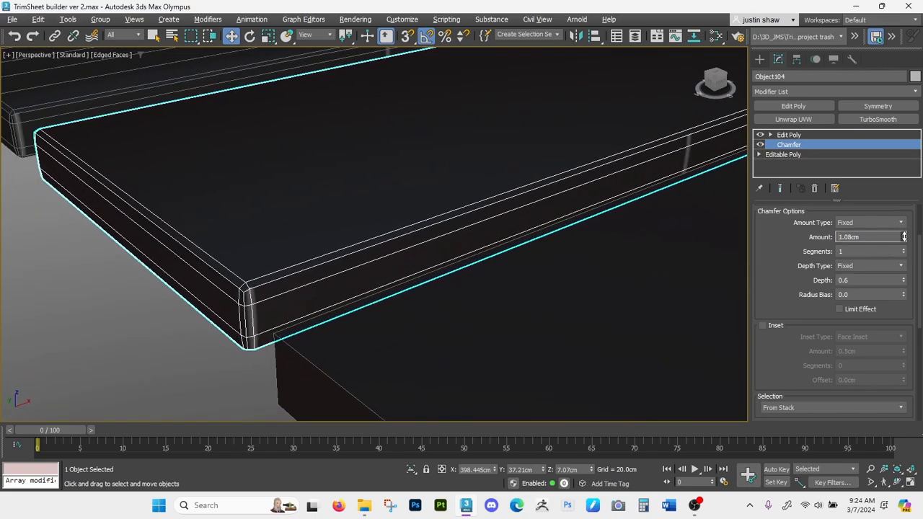
{"action": "middle_click_drag", "start_coordinate": [249, 220], "coordinate": [348, 134], "text": "alt"}
{"action": "scroll", "coordinate": [245, 229], "scroll_direction": "down", "scroll_amount": 4}
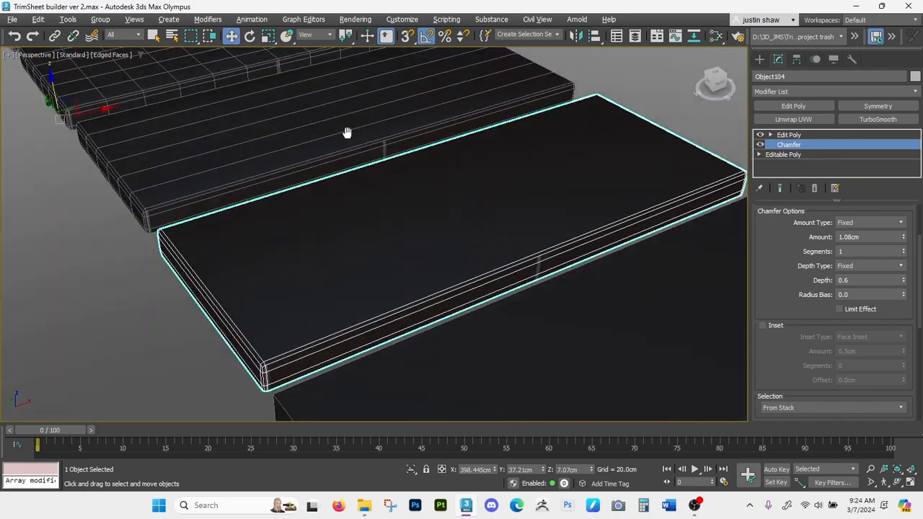
{"action": "scroll", "coordinate": [252, 376], "scroll_direction": "up", "scroll_amount": 4}
{"action": "middle_click_drag", "start_coordinate": [253, 376], "coordinate": [253, 364], "text": "alt"}
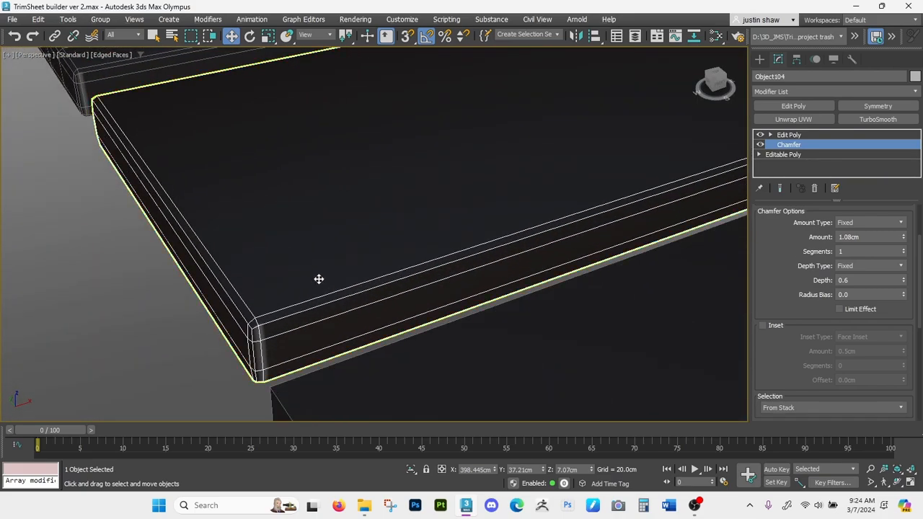
{"action": "middle_click_drag", "start_coordinate": [487, 233], "coordinate": [501, 208], "text": "alt"}
{"action": "key", "text": "shift+z"}
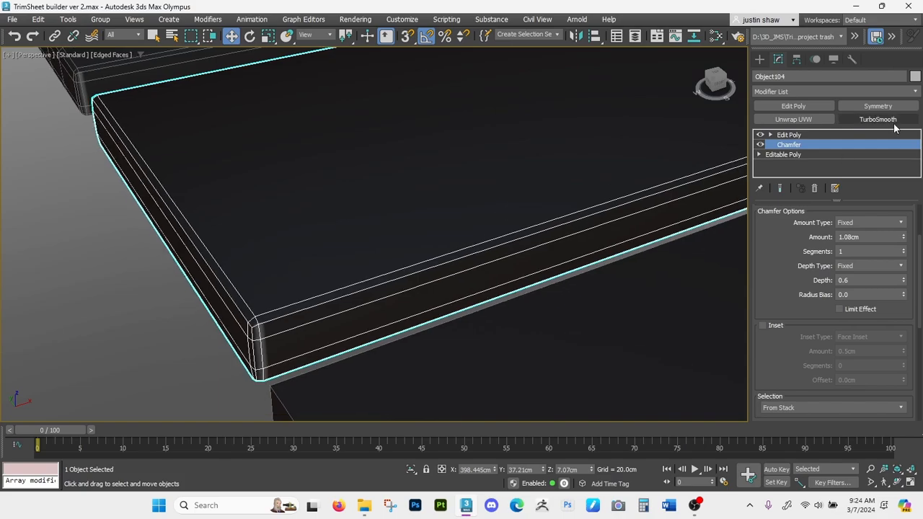
Preview TurboSmooth above the Chamfer modifier with the edge display off, and remove the TurboSmooth modifier
{"action": "left_click", "coordinate": [892, 121]}
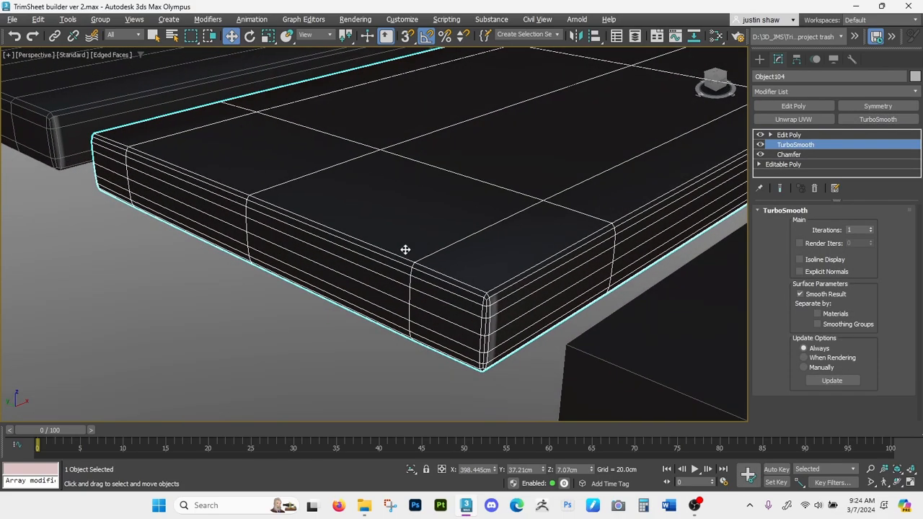
{"action": "key", "text": "F4"}
{"action": "mouse_move", "coordinate": [532, 270]}
{"action": "middle_mouse_down", "text": "alt"}
{"action": "mouse_move", "coordinate": [488, 308]}
{"action": "mouse_move", "coordinate": [482, 350]}
{"action": "mouse_move", "coordinate": [437, 238]}
{"action": "mouse_move", "coordinate": [404, 221]}
{"action": "mouse_move", "coordinate": [415, 169]}
{"action": "middle_mouse_up", "text": "alt"}
{"action": "left_click", "coordinate": [815, 190]}
{"action": "scroll", "coordinate": [548, 284], "scroll_direction": "down", "scroll_amount": 4}
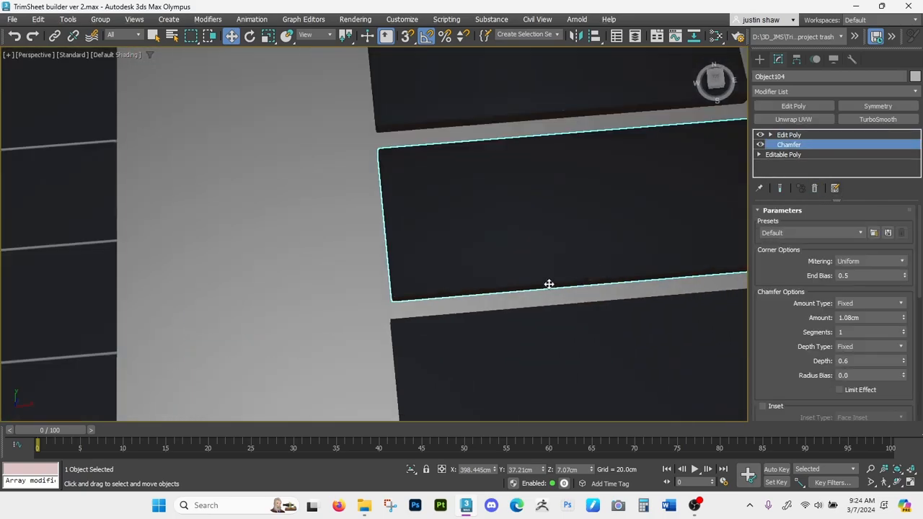
Try TurboSmooth on the unchamfered, shelled sample brick, and undo it
{"action": "left_click", "coordinate": [528, 326]}
{"action": "middle_click_drag", "start_coordinate": [517, 334], "coordinate": [360, 241]}
{"action": "middle_click_drag", "start_coordinate": [361, 241], "coordinate": [365, 197], "text": "alt"}
{"action": "scroll", "coordinate": [350, 278], "scroll_direction": "up", "scroll_amount": 3}
{"action": "middle_click_drag", "start_coordinate": [350, 279], "coordinate": [402, 240]}
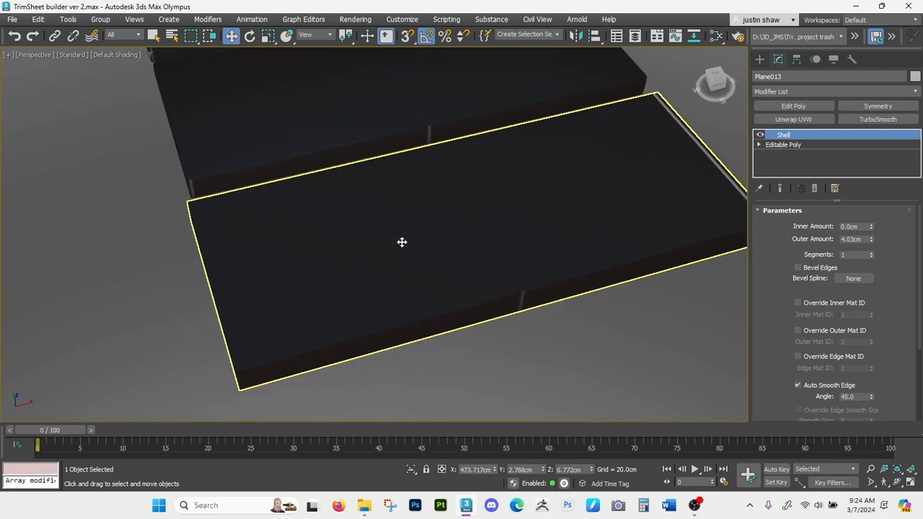
{"action": "left_click", "coordinate": [868, 120]}
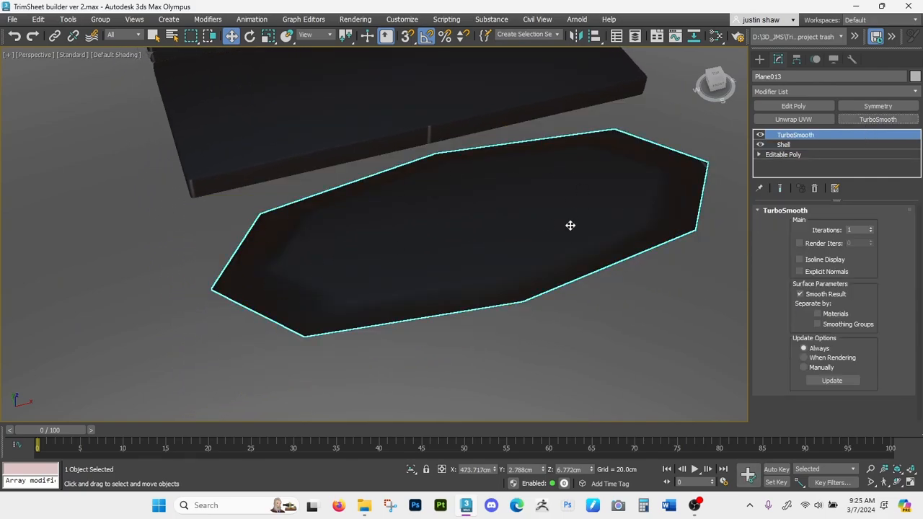
{"action": "key", "text": "ctrl+z"}
Turn edged faces back on, and examine the chamfered sample brick and the neighbouring one with lengthwise cuts
{"action": "middle_click_drag", "start_coordinate": [348, 143], "coordinate": [378, 281]}
{"action": "left_click", "coordinate": [419, 186]}
{"action": "key", "text": "F4"}
{"action": "scroll", "coordinate": [351, 212], "scroll_direction": "up", "scroll_amount": 3}
{"action": "scroll", "coordinate": [404, 188], "scroll_direction": "down", "scroll_amount": 5}
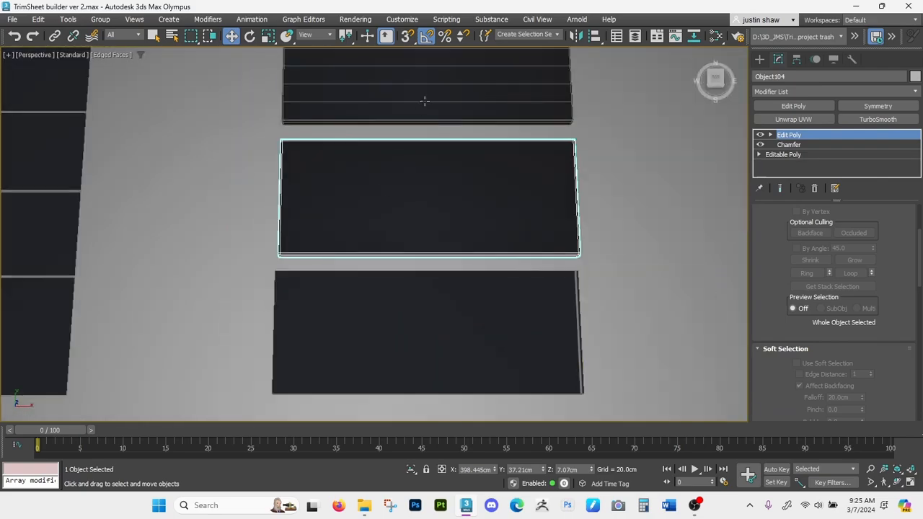
{"action": "middle_click_drag", "start_coordinate": [425, 99], "coordinate": [426, 215]}
{"action": "left_click", "coordinate": [363, 212]}
{"action": "middle_click_drag", "start_coordinate": [362, 212], "coordinate": [224, 272], "text": "alt"}
{"action": "scroll", "coordinate": [378, 196], "scroll_direction": "up", "scroll_amount": 3}
{"action": "middle_click_drag", "start_coordinate": [359, 279], "coordinate": [402, 254], "text": "alt"}
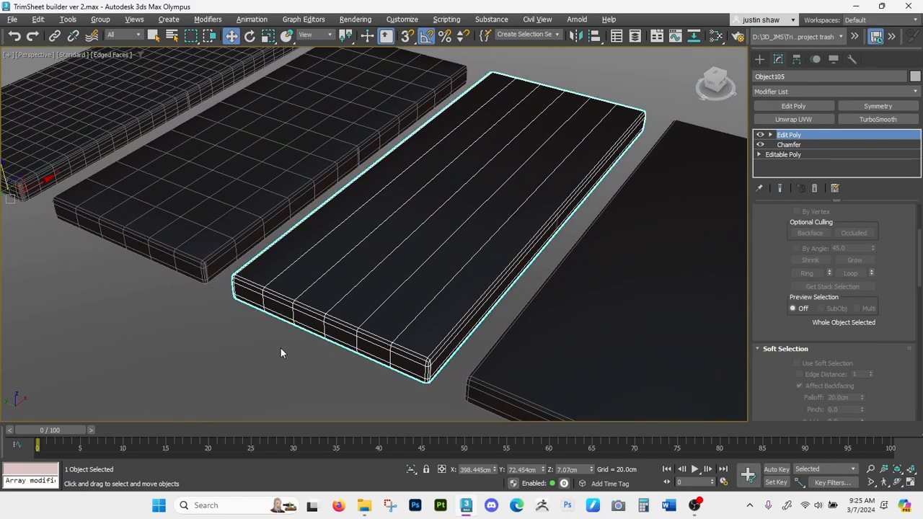
{"action": "middle_click_drag", "start_coordinate": [472, 259], "coordinate": [433, 245], "text": "alt"}
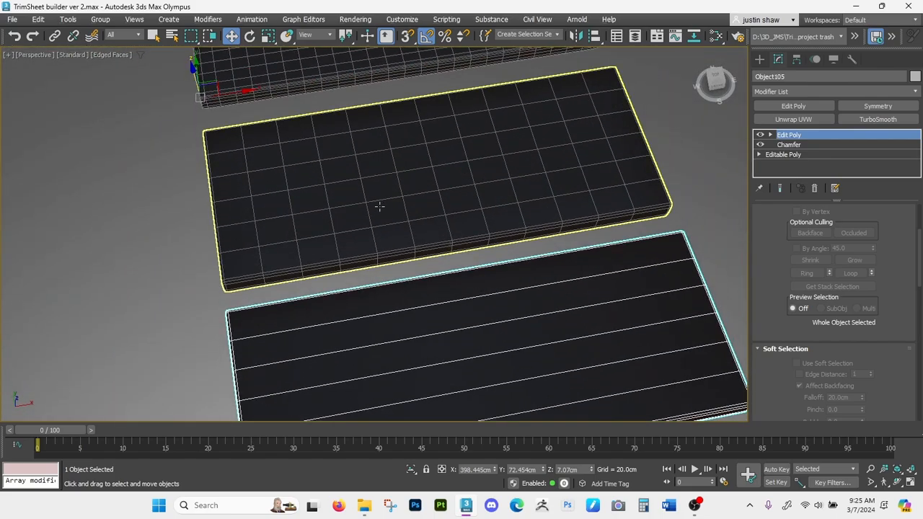
Examine the topology of the sample brick with the square grid and of the denser brick with TurboSmooth
{"action": "left_click", "coordinate": [370, 198]}
{"action": "scroll", "coordinate": [256, 112], "scroll_direction": "down", "scroll_amount": 2}
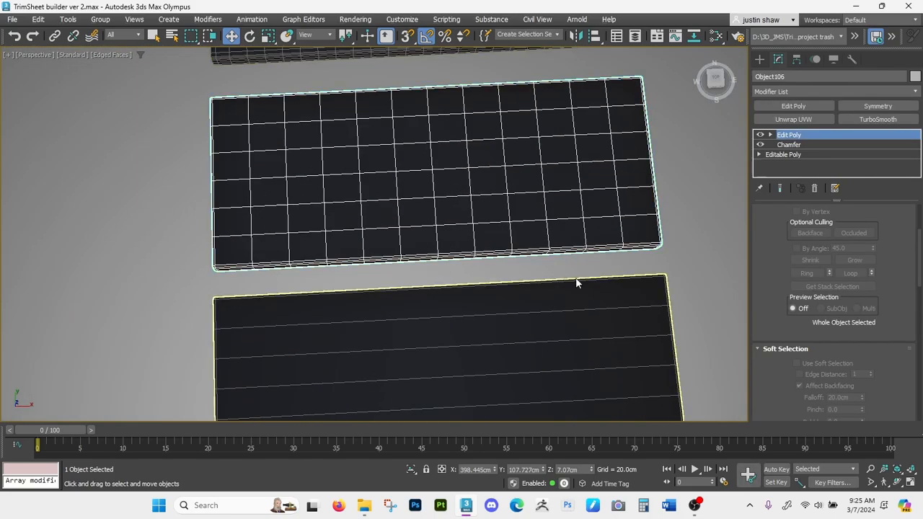
{"action": "middle_click_drag", "start_coordinate": [577, 282], "coordinate": [605, 198]}
{"action": "middle_click_drag", "start_coordinate": [605, 199], "coordinate": [479, 237], "text": "alt"}
{"action": "scroll", "coordinate": [524, 137], "scroll_direction": "down", "scroll_amount": 1}
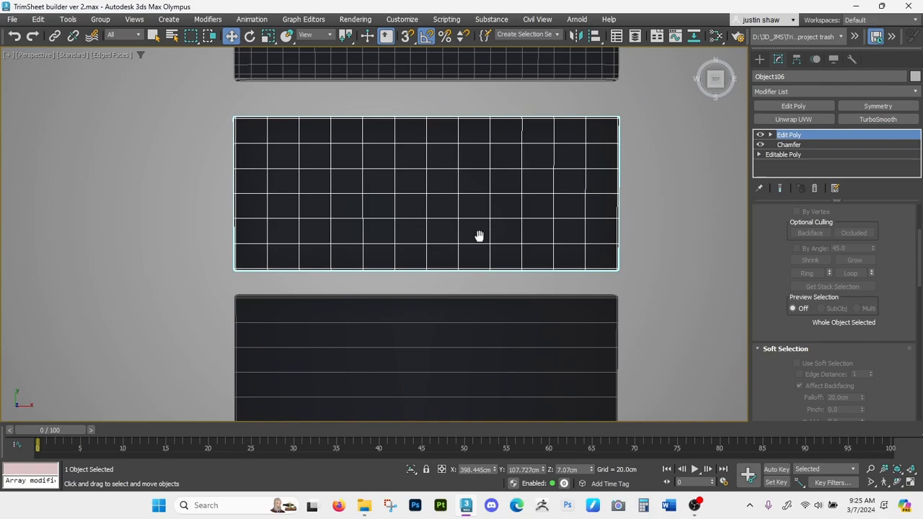
{"action": "middle_click_drag", "start_coordinate": [486, 271], "coordinate": [464, 197]}
{"action": "scroll", "coordinate": [464, 190], "scroll_direction": "down", "scroll_amount": 1}
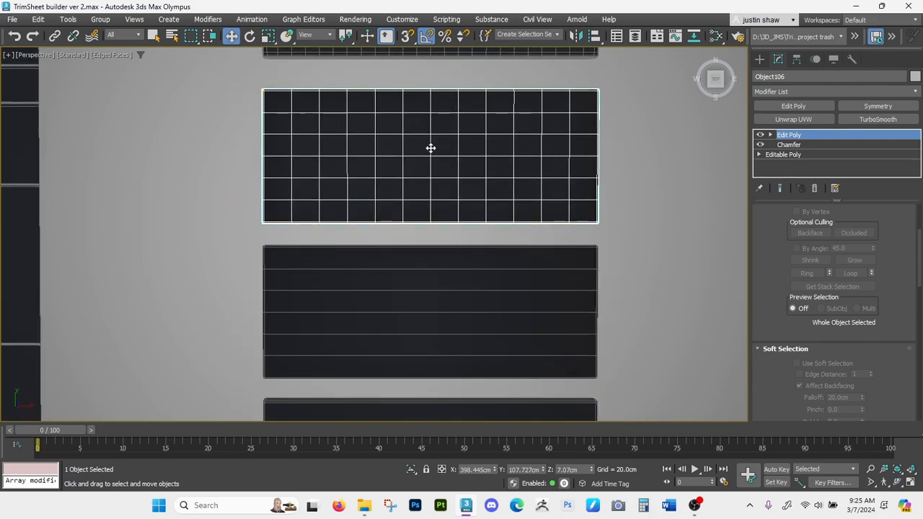
{"action": "middle_click_drag", "start_coordinate": [431, 147], "coordinate": [401, 123]}
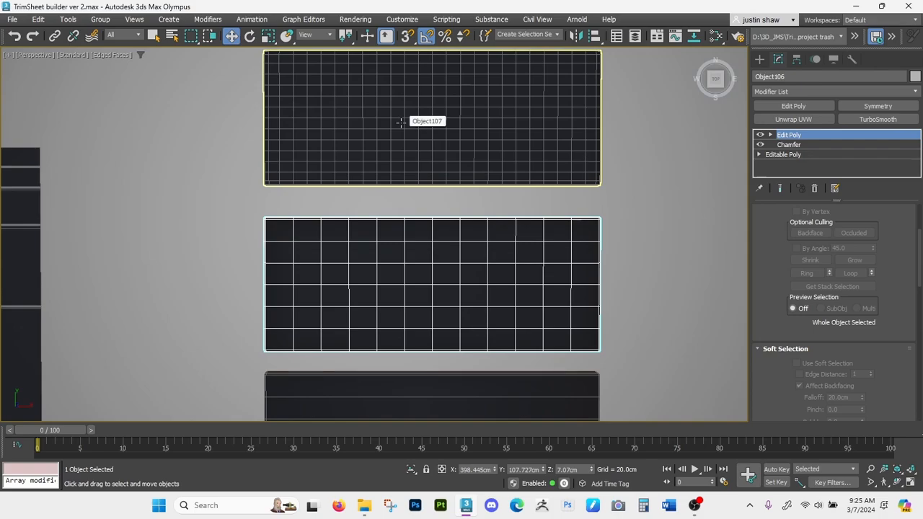
{"action": "left_click", "coordinate": [432, 153]}
{"action": "scroll", "coordinate": [443, 135], "scroll_direction": "up", "scroll_amount": 3}
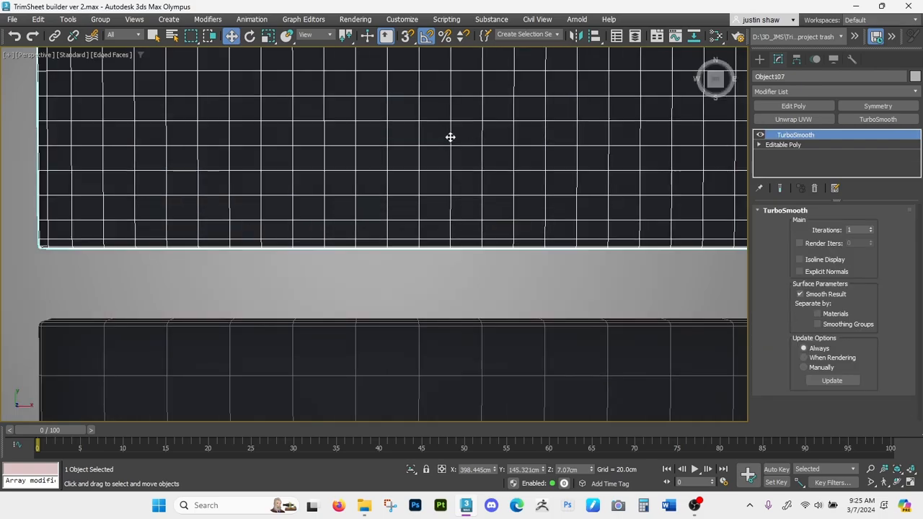
{"action": "scroll", "coordinate": [439, 127], "scroll_direction": "down", "scroll_amount": 3}
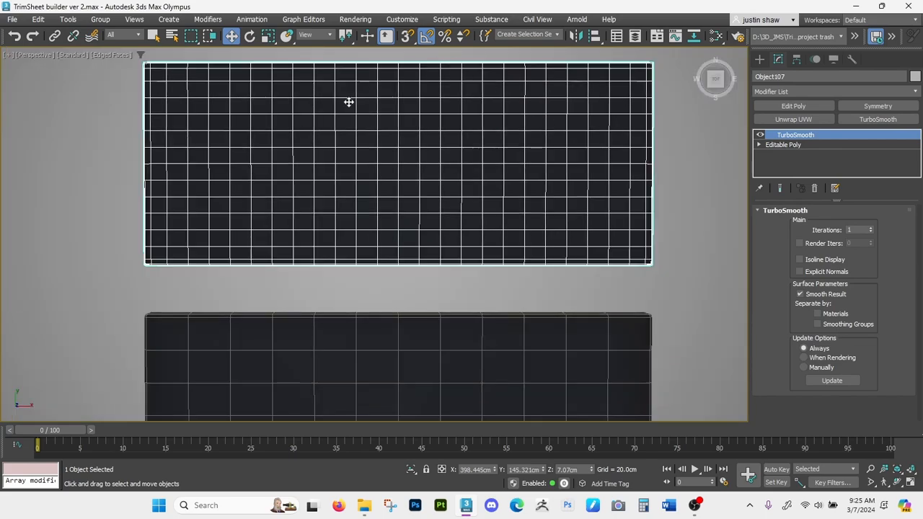
Preview TurboSmooth on the square-grid sample brick at 3 iterations, examine the dense mesh, and set the iterations back to 1
{"action": "scroll", "coordinate": [447, 165], "scroll_direction": "down", "scroll_amount": 1}
{"action": "middle_click_drag", "start_coordinate": [447, 165], "coordinate": [448, 177], "text": "alt"}
{"action": "scroll", "coordinate": [447, 159], "scroll_direction": "up", "scroll_amount": 1}
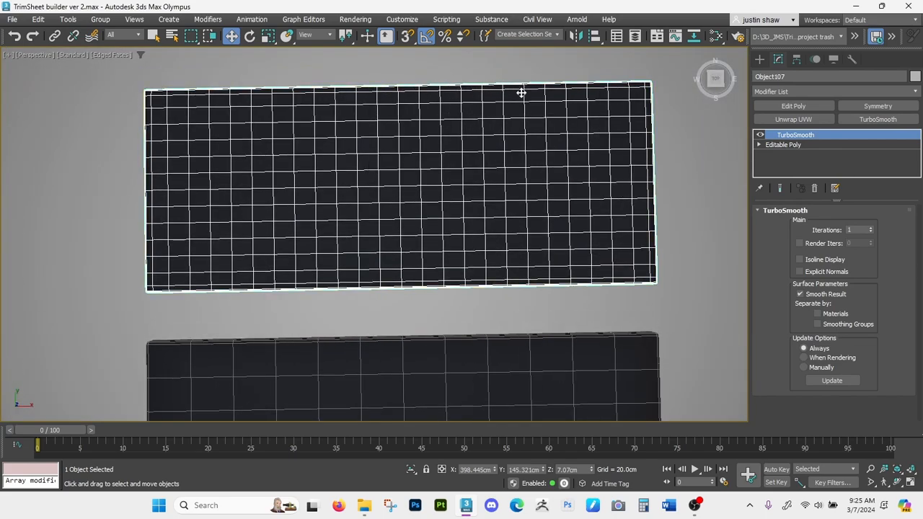
{"action": "left_click", "coordinate": [870, 228]}
{"action": "left_click", "coordinate": [870, 228]}
{"action": "scroll", "coordinate": [433, 175], "scroll_direction": "up", "scroll_amount": 4}
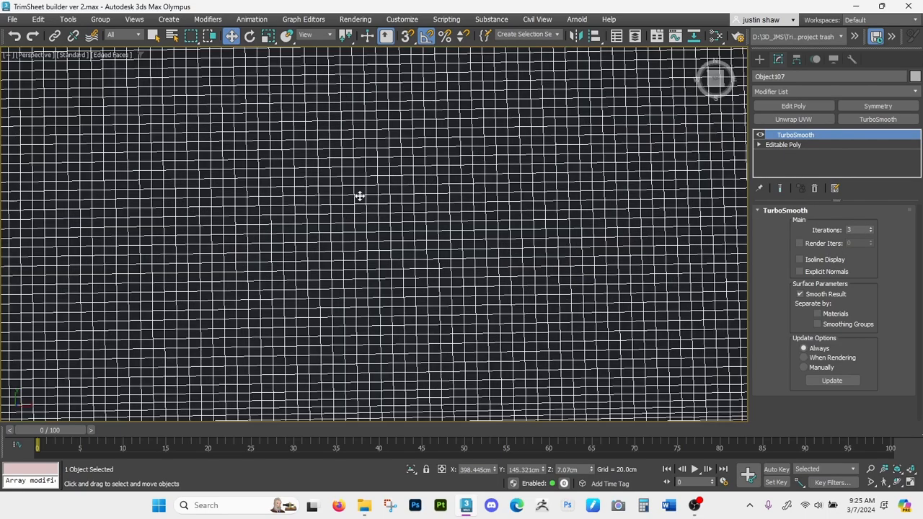
{"action": "scroll", "coordinate": [362, 287], "scroll_direction": "down", "scroll_amount": 4}
{"action": "middle_click_drag", "start_coordinate": [316, 245], "coordinate": [359, 177], "text": "alt"}
{"action": "scroll", "coordinate": [240, 299], "scroll_direction": "up", "scroll_amount": 4}
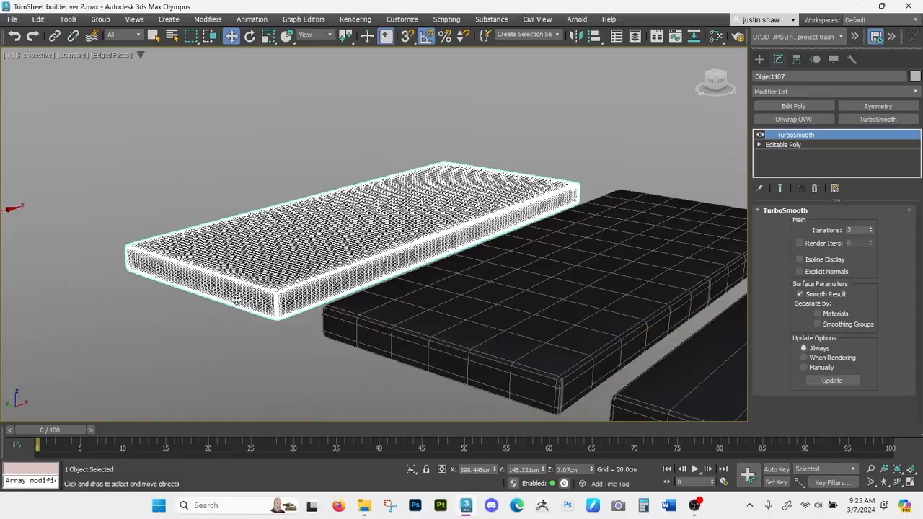
{"action": "middle_click_drag", "start_coordinate": [241, 299], "coordinate": [644, 149], "text": "alt"}
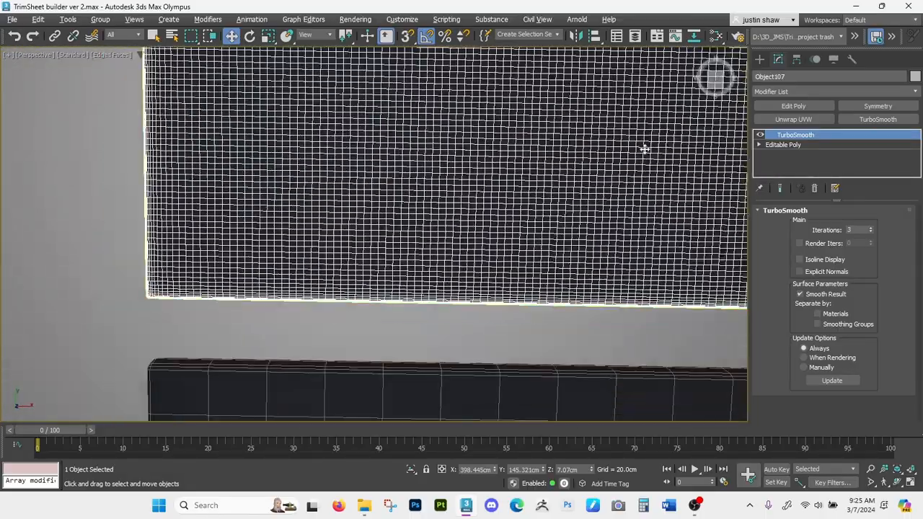
{"action": "left_click", "coordinate": [871, 233]}
{"action": "left_click", "coordinate": [871, 233]}
{"action": "scroll", "coordinate": [432, 164], "scroll_direction": "down", "scroll_amount": 5}
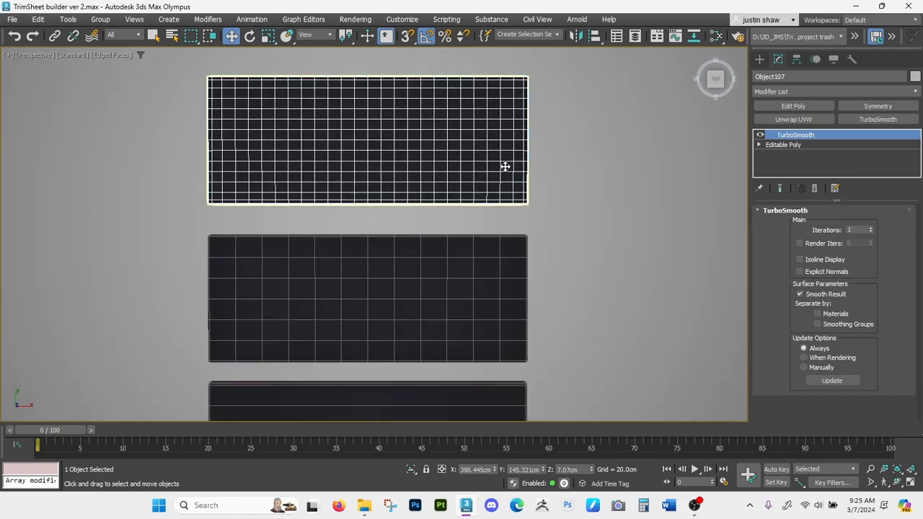
Examine the colour-coded trim sheet, comparing its strips with the row of sample bricks and checking the large square-brick strip
{"action": "middle_click_drag", "start_coordinate": [397, 234], "coordinate": [404, 151], "text": "alt"}
{"action": "scroll", "coordinate": [379, 215], "scroll_direction": "down", "scroll_amount": 3}
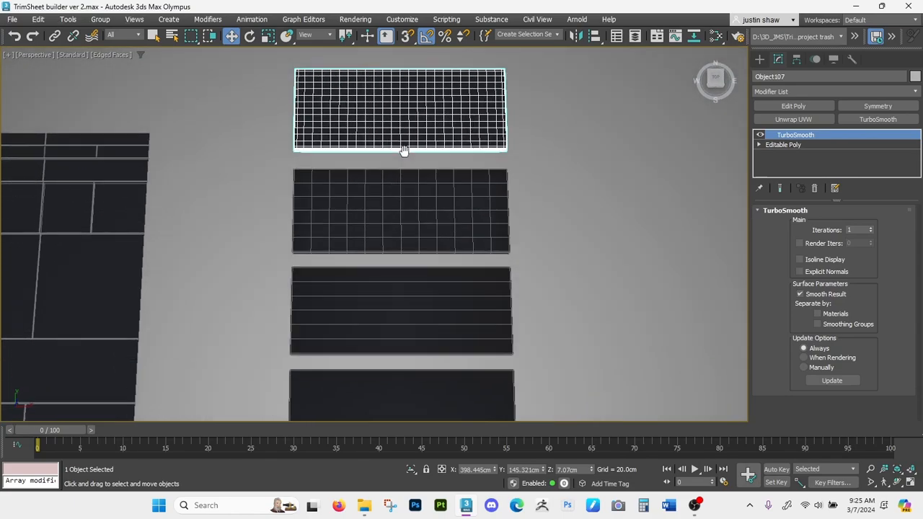
{"action": "scroll", "coordinate": [404, 153], "scroll_direction": "down", "scroll_amount": 10}
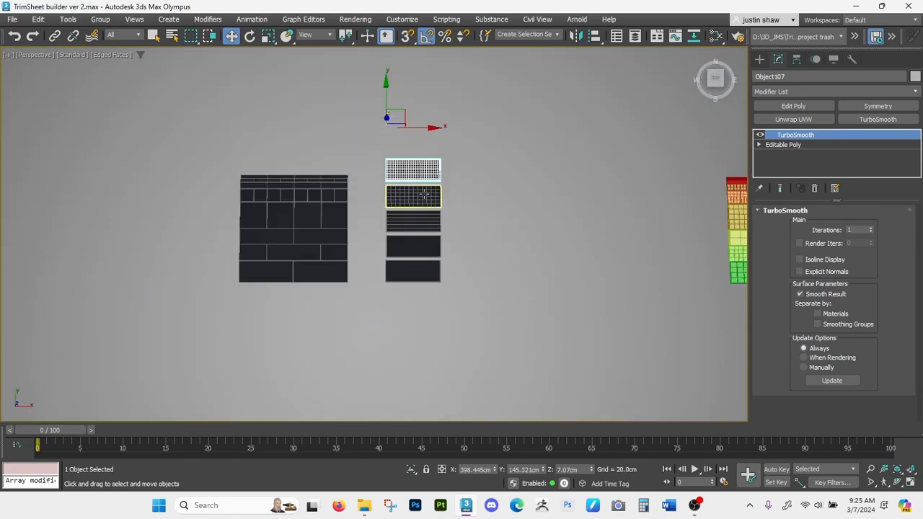
{"action": "middle_click_drag", "start_coordinate": [425, 193], "coordinate": [292, 233]}
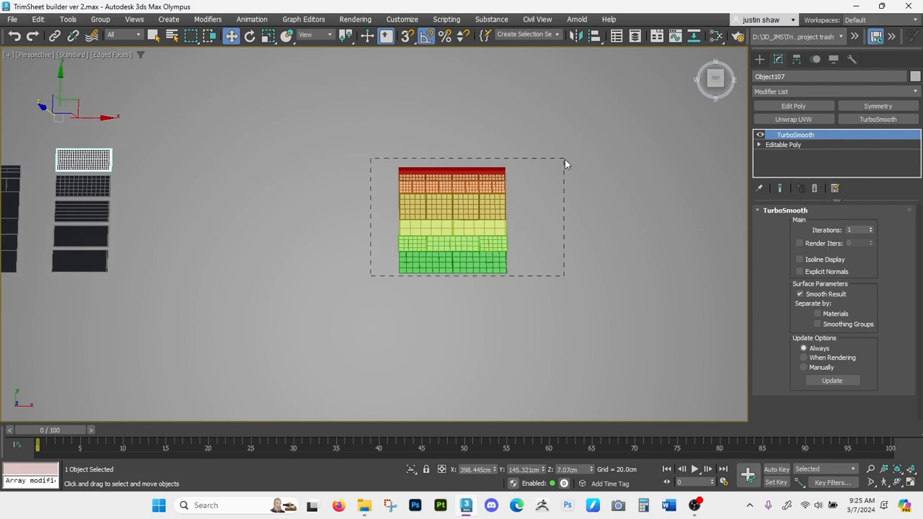
{"action": "left_click_drag", "start_coordinate": [564, 160], "coordinate": [565, 160]}
{"action": "scroll", "coordinate": [486, 206], "scroll_direction": "up", "scroll_amount": 6}
{"action": "left_click", "coordinate": [622, 180]}
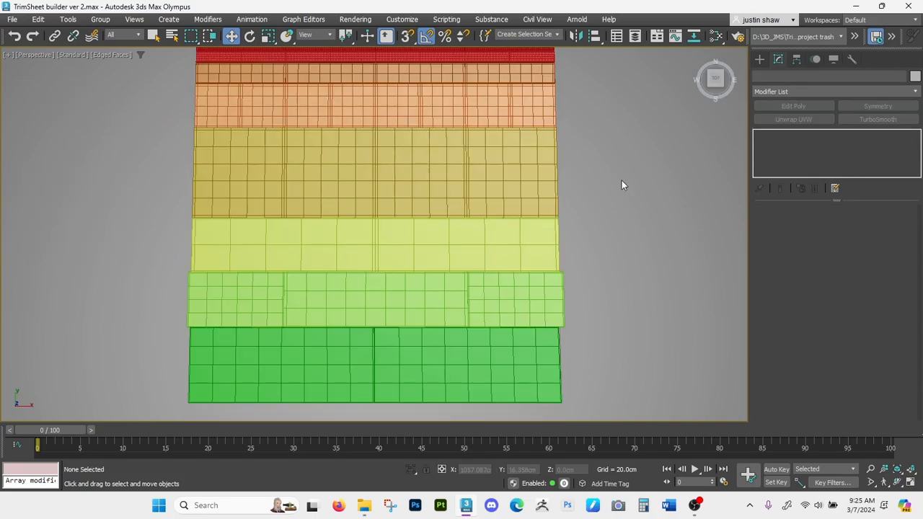
{"action": "left_click", "coordinate": [519, 178]}
{"action": "scroll", "coordinate": [306, 203], "scroll_direction": "down", "scroll_amount": 8}
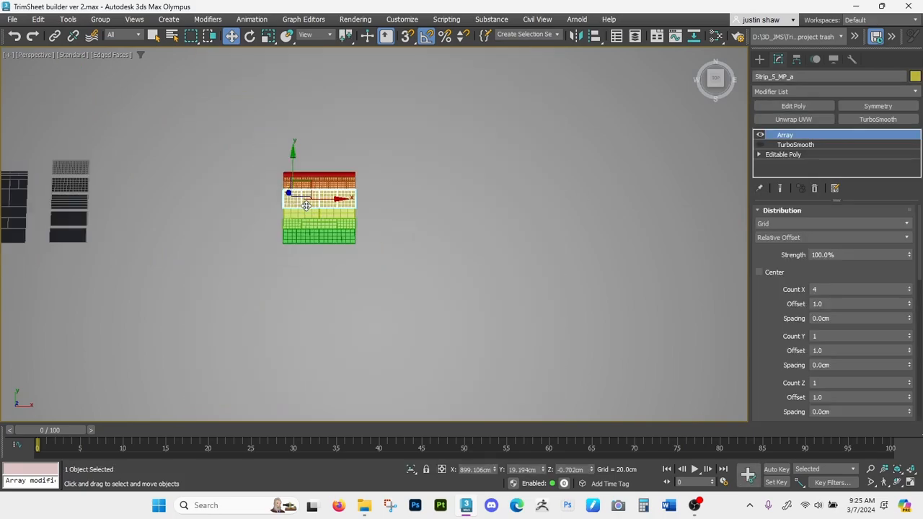
{"action": "middle_click_drag", "start_coordinate": [114, 221], "coordinate": [596, 227]}
{"action": "middle_click_drag", "start_coordinate": [513, 224], "coordinate": [190, 221]}
{"action": "middle_click_drag", "start_coordinate": [502, 223], "coordinate": [472, 219]}
{"action": "scroll", "coordinate": [472, 220], "scroll_direction": "up", "scroll_amount": 6}
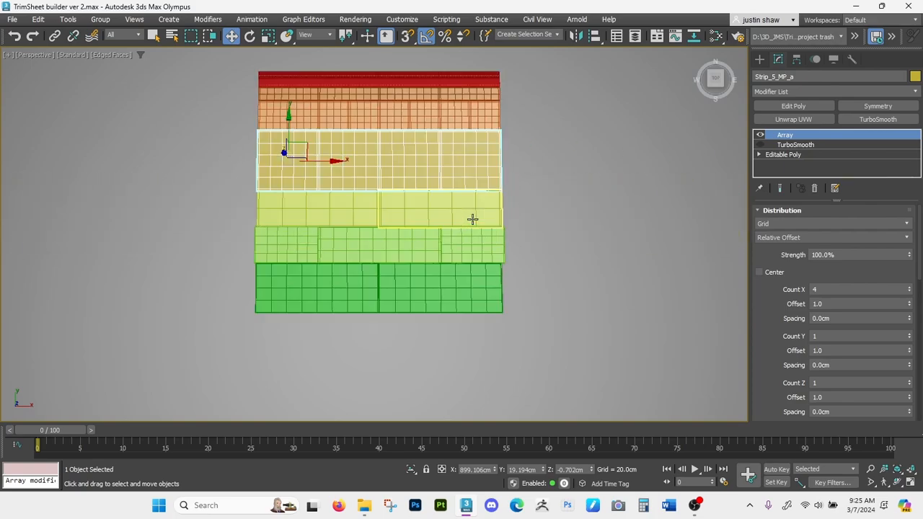
{"action": "scroll", "coordinate": [473, 219], "scroll_direction": "up", "scroll_amount": 3}
{"action": "middle_click_drag", "start_coordinate": [394, 205], "coordinate": [421, 166], "text": "alt"}
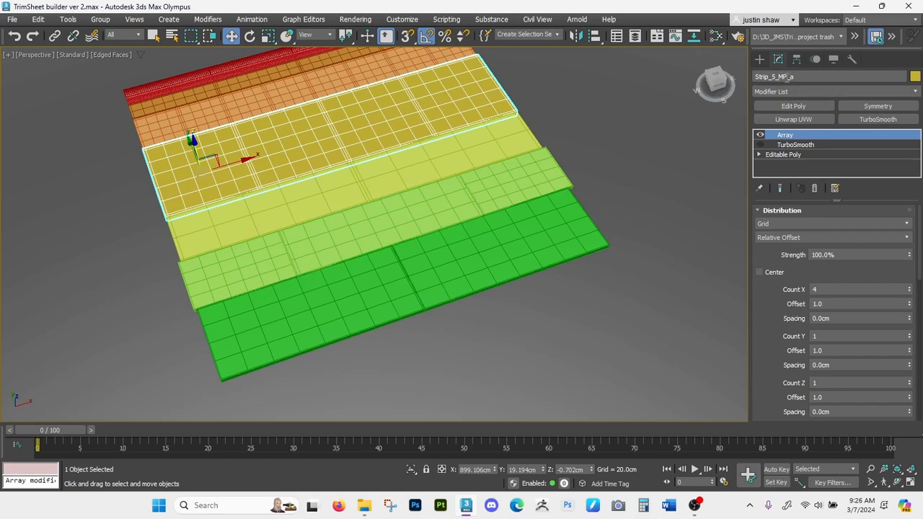
{"action": "scroll", "coordinate": [435, 223], "scroll_direction": "up", "scroll_amount": 3}
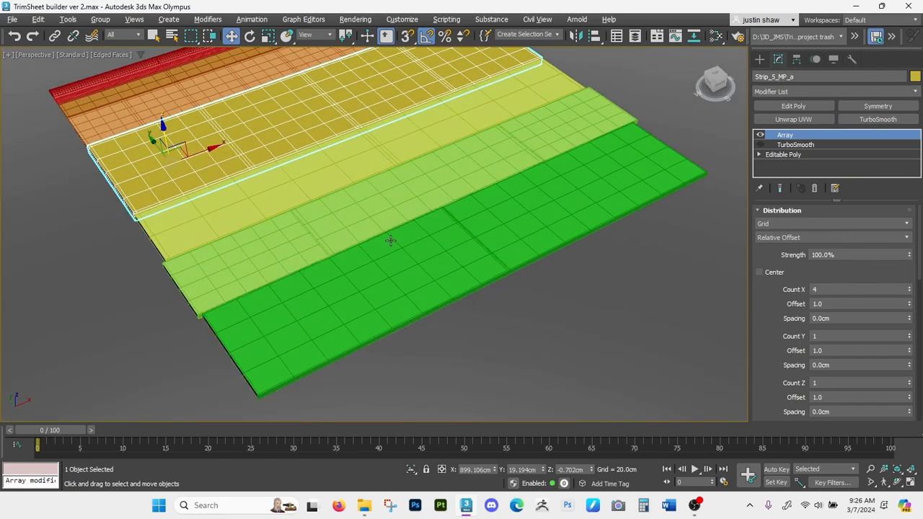
Check TurboSmooth on the first dark green bottom-row brick, turn it off again, and convert the brick to Editable Poly
{"action": "scroll", "coordinate": [390, 241], "scroll_direction": "down", "scroll_amount": 2}
{"action": "left_click", "coordinate": [383, 250]}
{"action": "scroll", "coordinate": [324, 282], "scroll_direction": "up", "scroll_amount": 4}
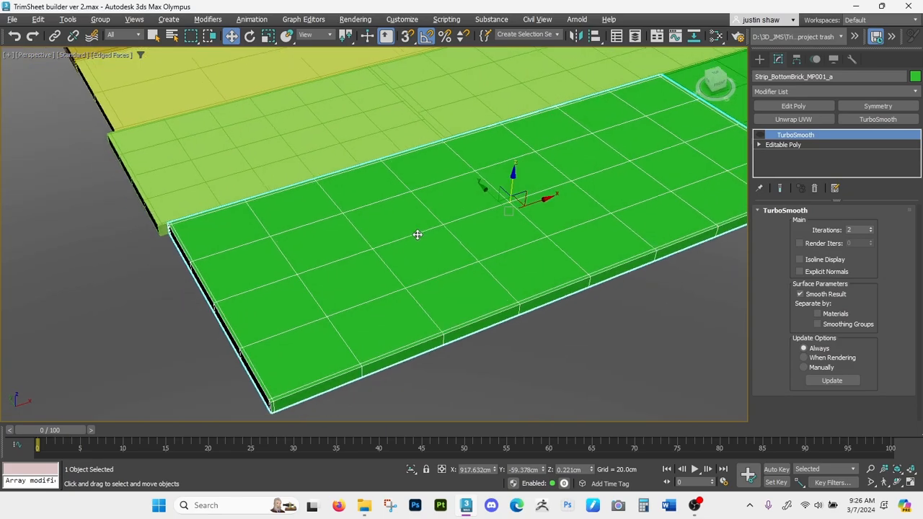
{"action": "middle_click_drag", "start_coordinate": [418, 235], "coordinate": [413, 228], "text": "alt"}
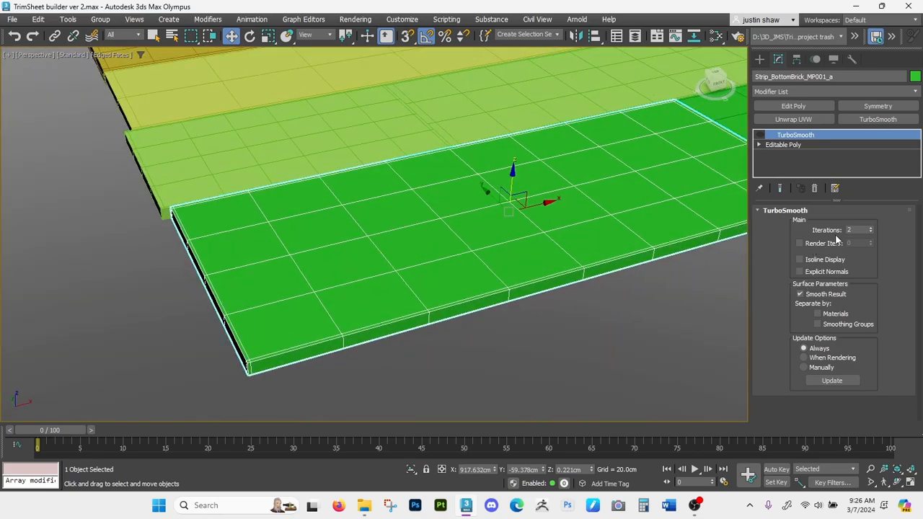
{"action": "middle_click_drag", "start_coordinate": [601, 237], "coordinate": [551, 255]}
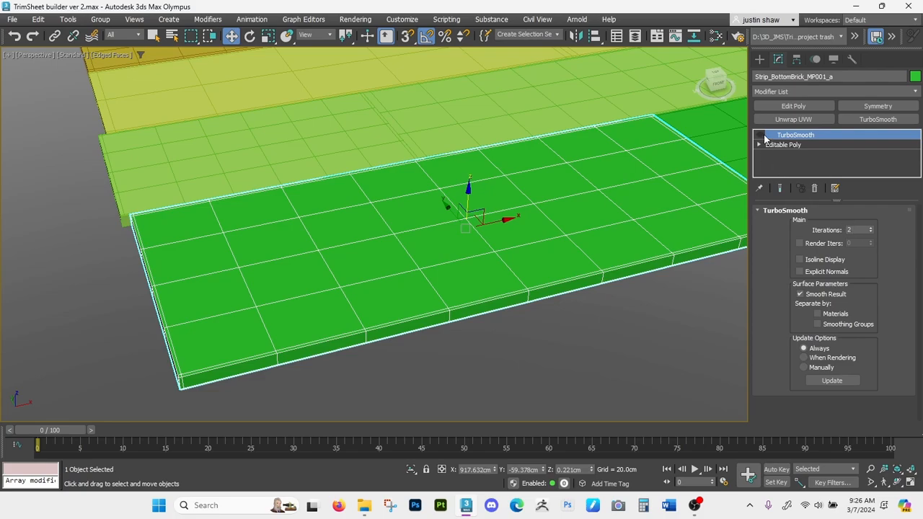
{"action": "left_click", "coordinate": [761, 135]}
{"action": "left_click", "coordinate": [762, 134]}
{"action": "scroll", "coordinate": [453, 226], "scroll_direction": "up", "scroll_amount": 3}
{"action": "right_click", "coordinate": [453, 216]}
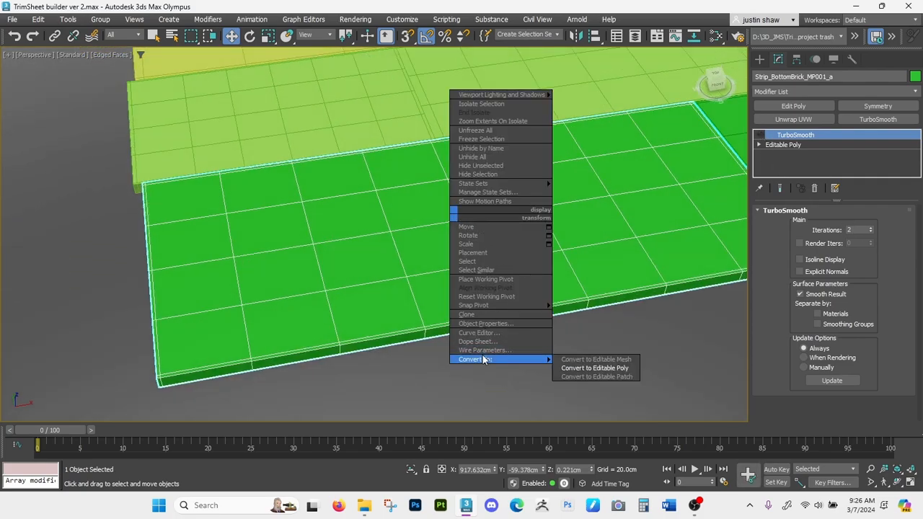
{"action": "left_click", "coordinate": [615, 369]}
{"action": "middle_click_drag", "start_coordinate": [601, 231], "coordinate": [546, 304], "text": "alt"}
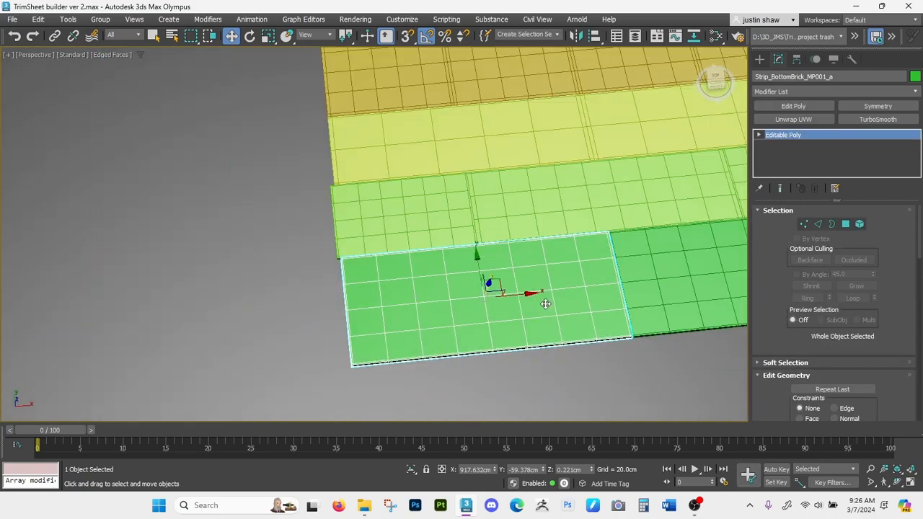
Inspect the modifier stacks and Array settings of the two thin red strips at the trim sheet's upper edge
{"action": "middle_click_drag", "start_coordinate": [559, 163], "coordinate": [447, 332]}
{"action": "middle_click_drag", "start_coordinate": [521, 154], "coordinate": [501, 195]}
{"action": "left_click", "coordinate": [521, 78]}
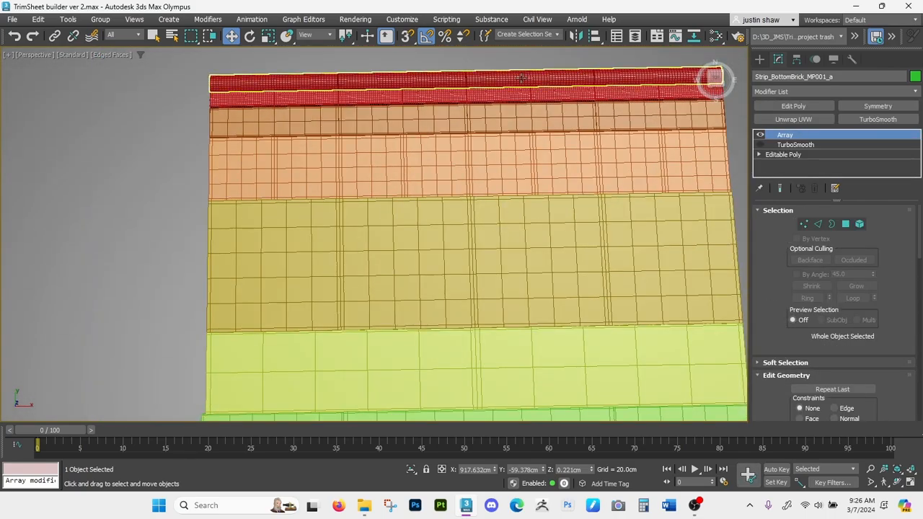
{"action": "left_click", "coordinate": [521, 78]}
{"action": "scroll", "coordinate": [521, 80], "scroll_direction": "up", "scroll_amount": 2}
{"action": "left_click", "coordinate": [512, 119]}
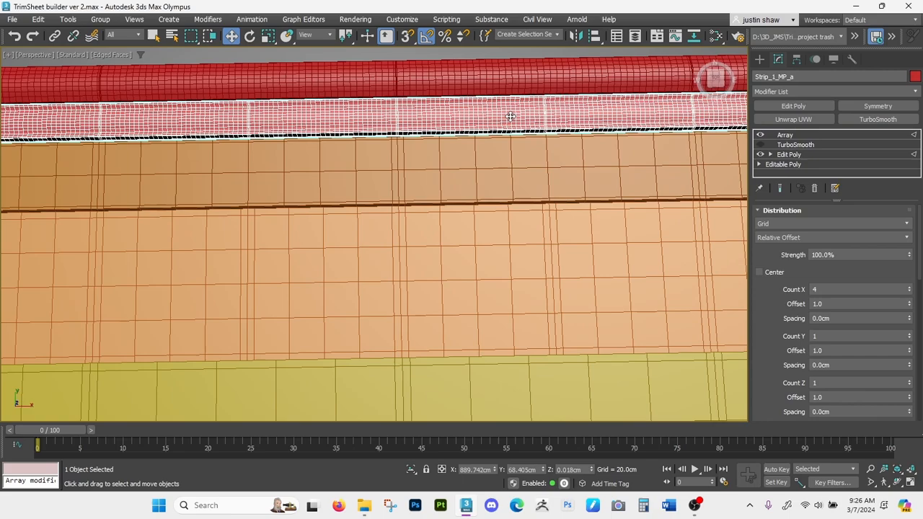
{"action": "scroll", "coordinate": [505, 122], "scroll_direction": "down", "scroll_amount": 3}
{"action": "scroll", "coordinate": [457, 143], "scroll_direction": "up", "scroll_amount": 2}
{"action": "scroll", "coordinate": [458, 143], "scroll_direction": "up", "scroll_amount": 3}
{"action": "scroll", "coordinate": [490, 192], "scroll_direction": "down", "scroll_amount": 5}
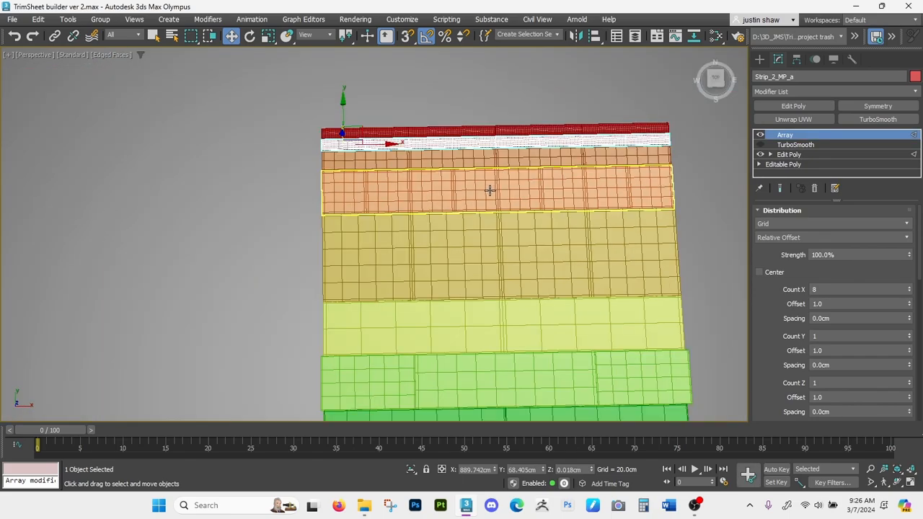
{"action": "middle_click_drag", "start_coordinate": [482, 243], "coordinate": [410, 176]}
{"action": "scroll", "coordinate": [453, 137], "scroll_direction": "down", "scroll_amount": 1}
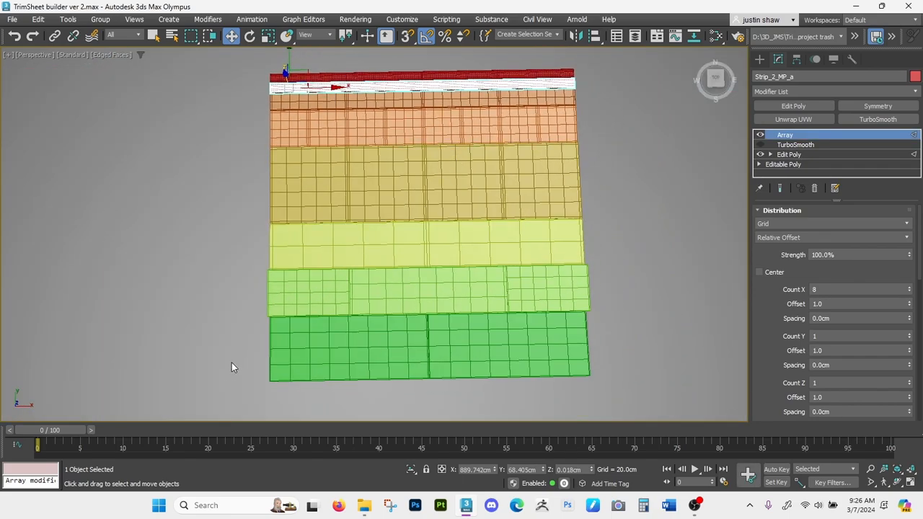
Select all the coloured trim sheet strips, and convert them to Editable Poly
{"action": "key", "text": "ctrl+a"}
{"action": "scroll", "coordinate": [482, 172], "scroll_direction": "down", "scroll_amount": 4}
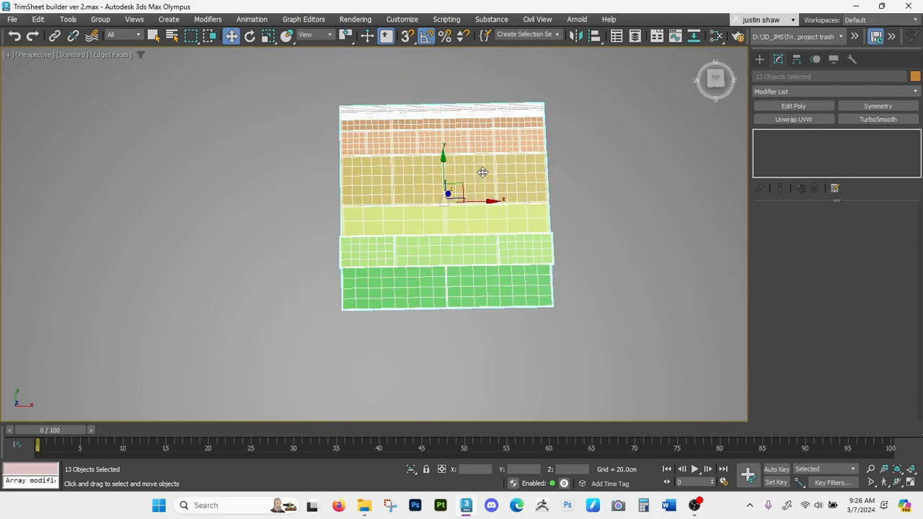
{"action": "right_click", "coordinate": [490, 175]}
{"action": "mouse_move", "coordinate": [518, 316]}
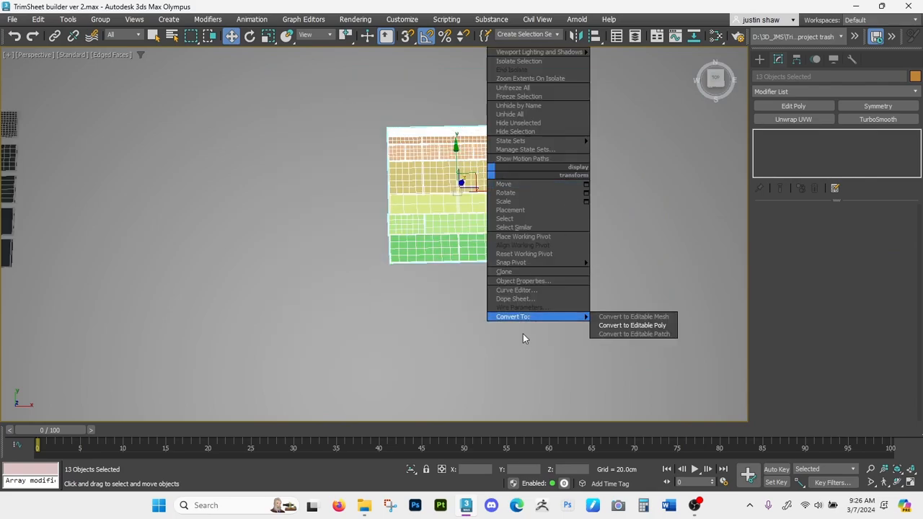
{"action": "left_click", "coordinate": [626, 325]}
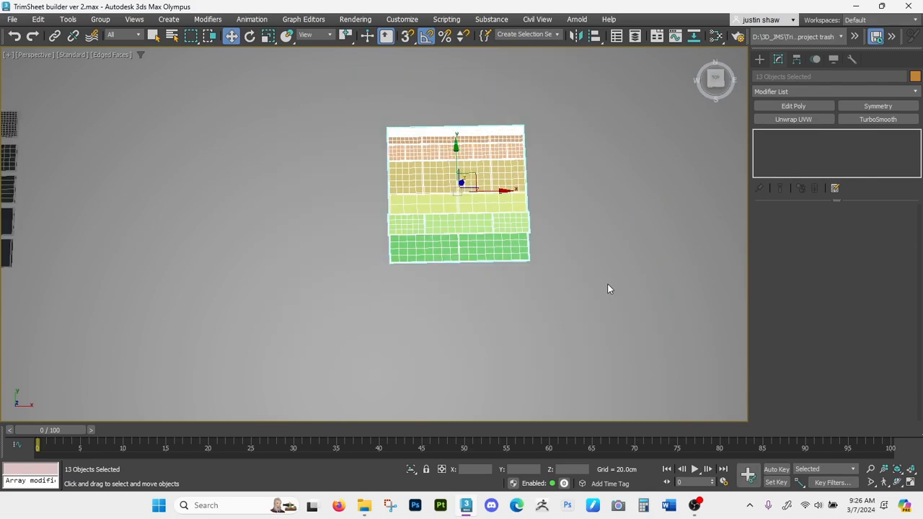
Move the converted strips along X to near the centre of the grid, between the dark brick layouts
{"action": "middle_click_drag", "start_coordinate": [560, 270], "coordinate": [526, 280]}
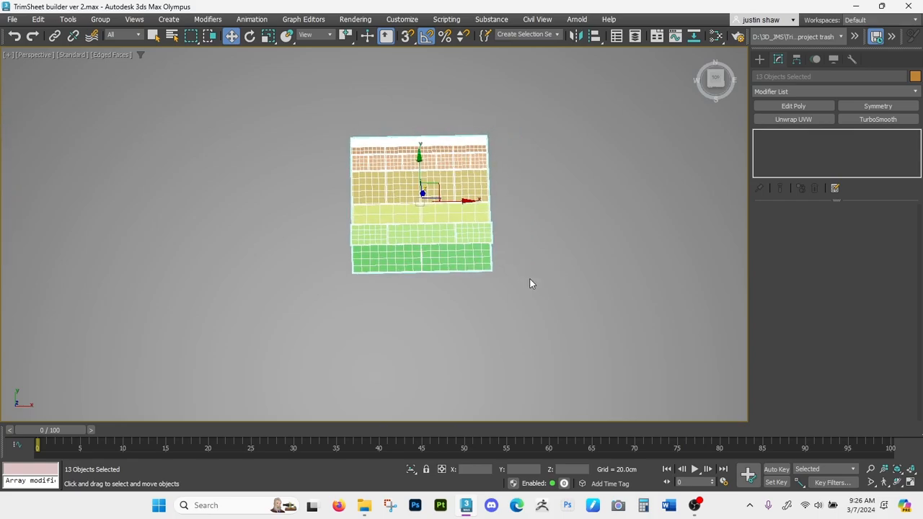
{"action": "scroll", "coordinate": [531, 284], "scroll_direction": "down", "scroll_amount": 2}
{"action": "scroll", "coordinate": [465, 241], "scroll_direction": "down", "scroll_amount": 4}
{"action": "middle_click_drag", "start_coordinate": [462, 240], "coordinate": [489, 242]}
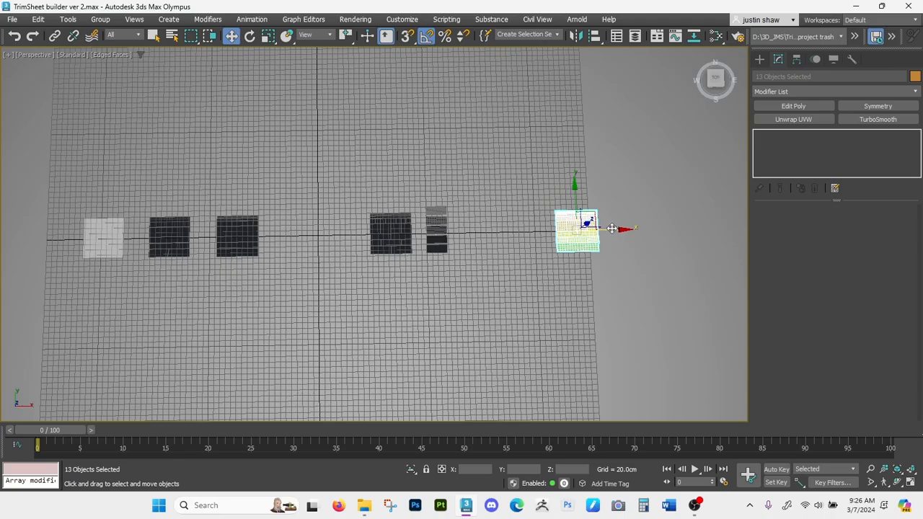
{"action": "left_click_drag", "start_coordinate": [613, 230], "coordinate": [354, 232]}
{"action": "scroll", "coordinate": [323, 243], "scroll_direction": "up", "scroll_amount": 6}
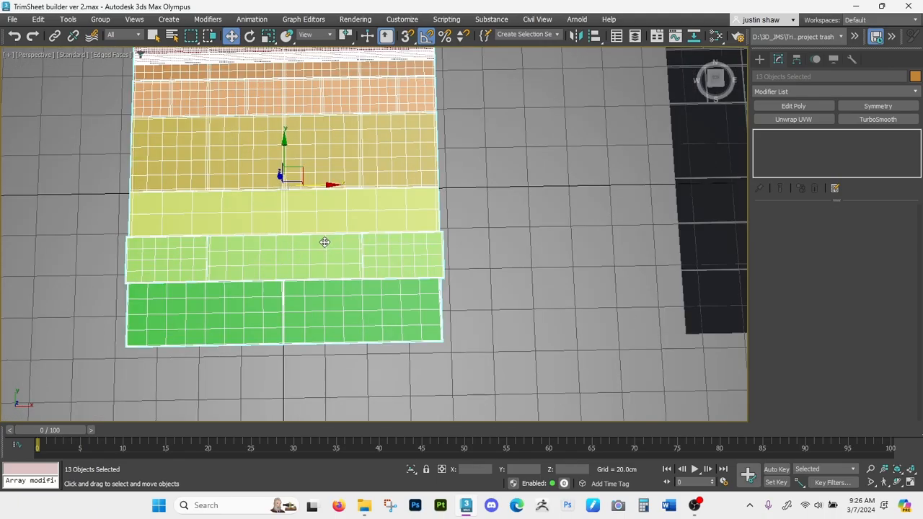
{"action": "middle_click_drag", "start_coordinate": [323, 243], "coordinate": [306, 162], "text": "alt"}
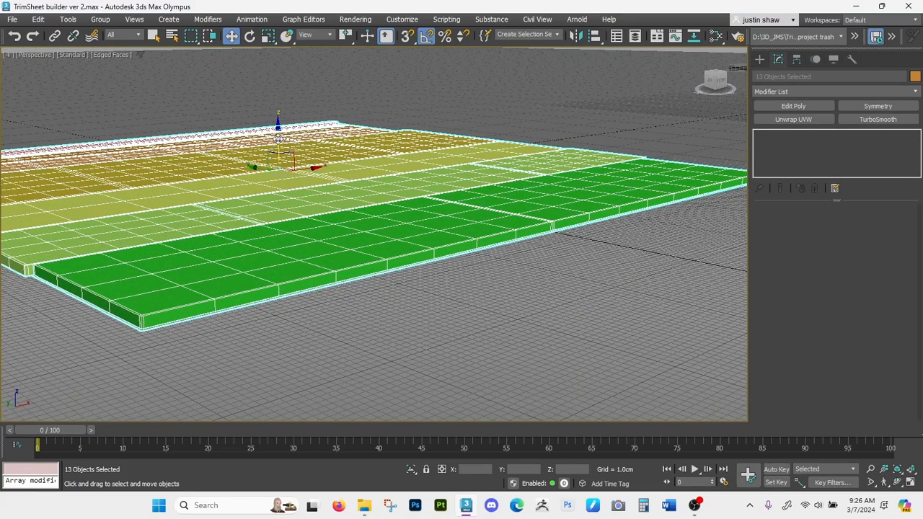
{"action": "left_click_drag", "start_coordinate": [278, 140], "coordinate": [279, 144]}
{"action": "middle_click_drag", "start_coordinate": [279, 144], "coordinate": [349, 220], "text": "alt"}
{"action": "scroll", "coordinate": [260, 243], "scroll_direction": "down", "scroll_amount": 4}
{"action": "left_click_drag", "start_coordinate": [348, 213], "coordinate": [351, 213]}
Group the selected strips under the default name, and move the group along X to about -115 cm
{"action": "left_click", "coordinate": [110, 38]}
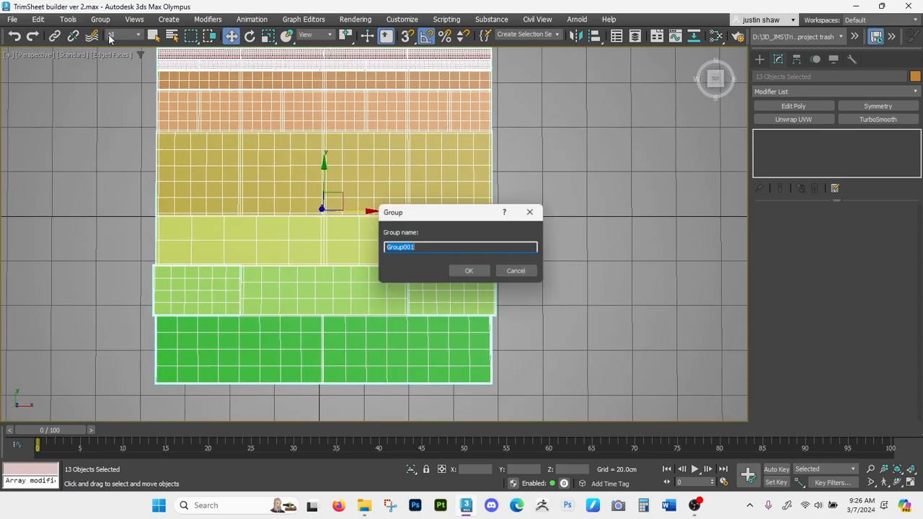
{"action": "left_click", "coordinate": [465, 270]}
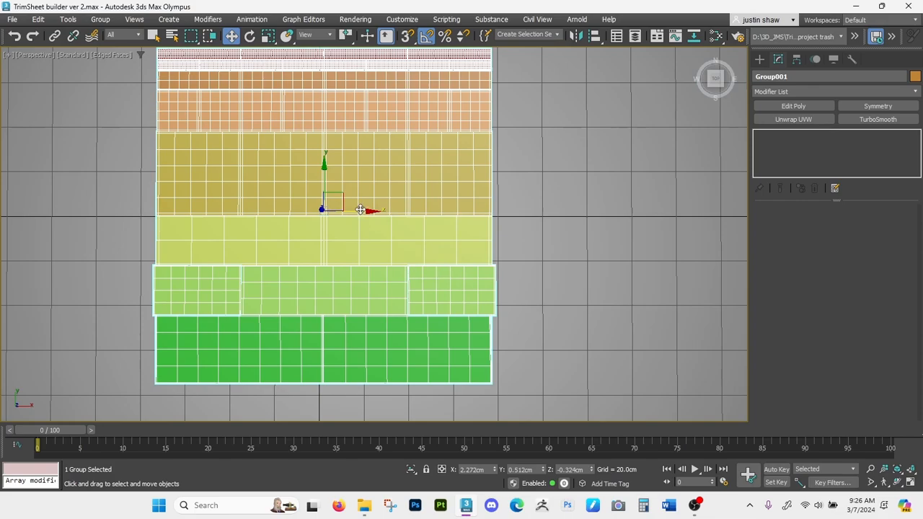
{"action": "left_click_drag", "start_coordinate": [361, 211], "coordinate": [99, 209]}
{"action": "middle_click_drag", "start_coordinate": [177, 253], "coordinate": [394, 280]}
{"action": "scroll", "coordinate": [394, 279], "scroll_direction": "down", "scroll_amount": 3}
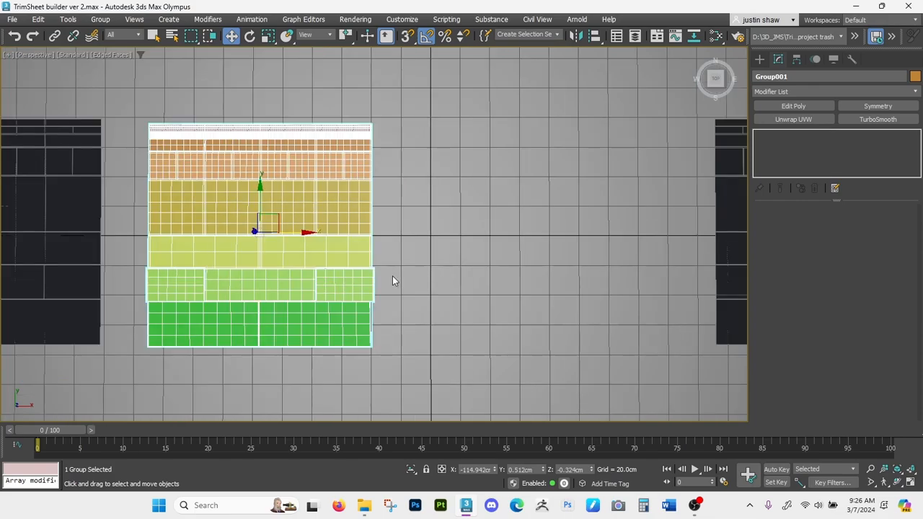
Reset the strip group's X, Y and Z position to 0 cm
{"action": "right_click", "coordinate": [593, 471]}
{"action": "right_click", "coordinate": [543, 470]}
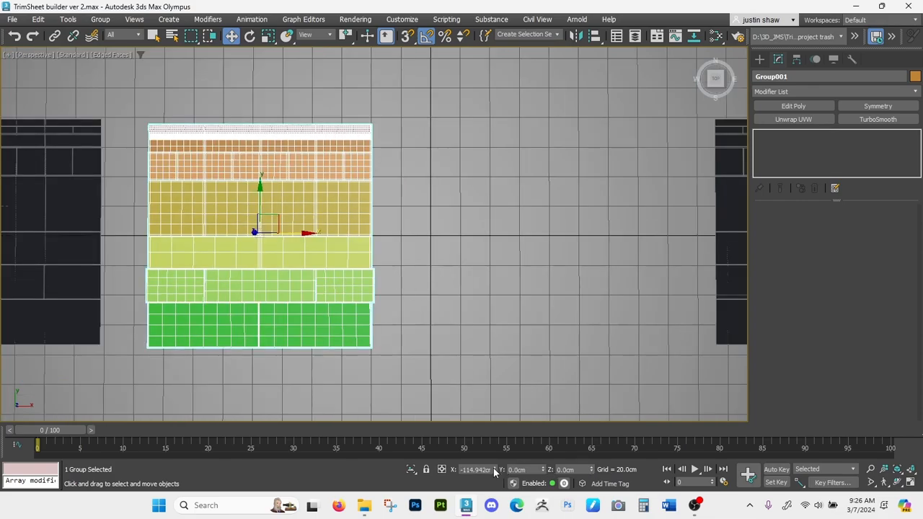
{"action": "right_click", "coordinate": [495, 471]}
Ungroup the coloured strips, and group all of them again under the default name
{"action": "middle_click_drag", "start_coordinate": [441, 313], "coordinate": [444, 265], "text": "alt"}
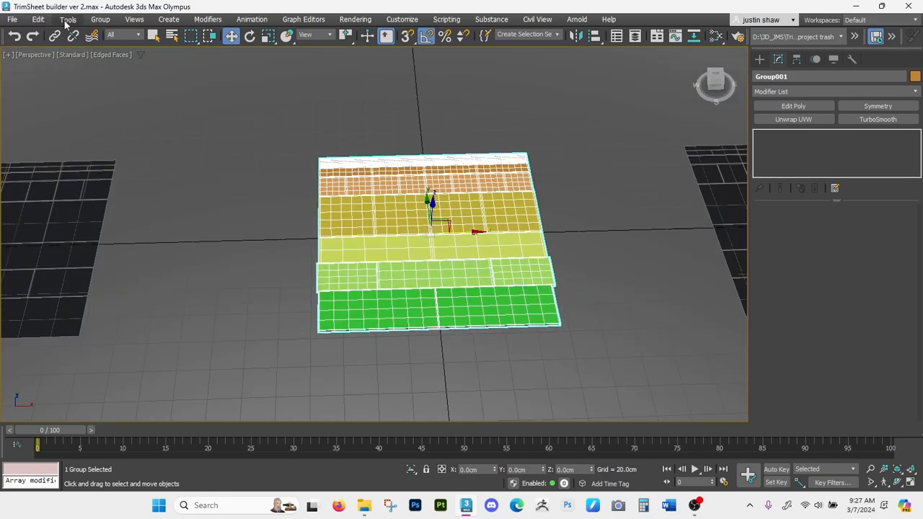
{"action": "left_click", "coordinate": [100, 20]}
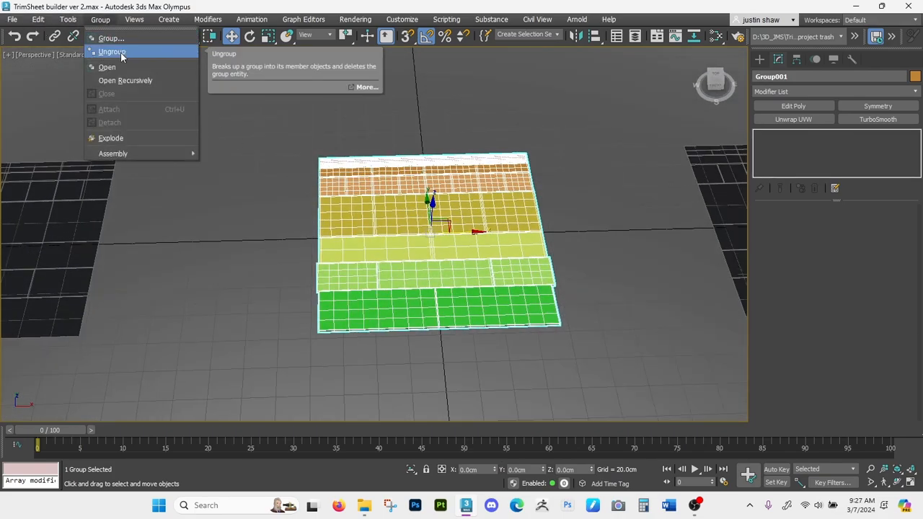
{"action": "left_click", "coordinate": [120, 52]}
{"action": "left_click", "coordinate": [260, 269]}
{"action": "left_click_drag", "start_coordinate": [255, 104], "coordinate": [581, 346]}
{"action": "left_click", "coordinate": [101, 19]}
{"action": "left_click", "coordinate": [107, 35]}
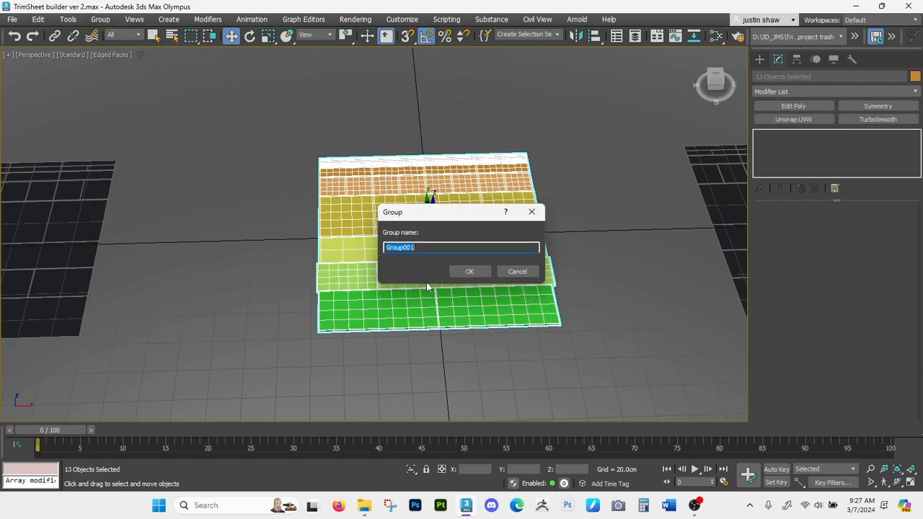
{"action": "left_click", "coordinate": [467, 271]}
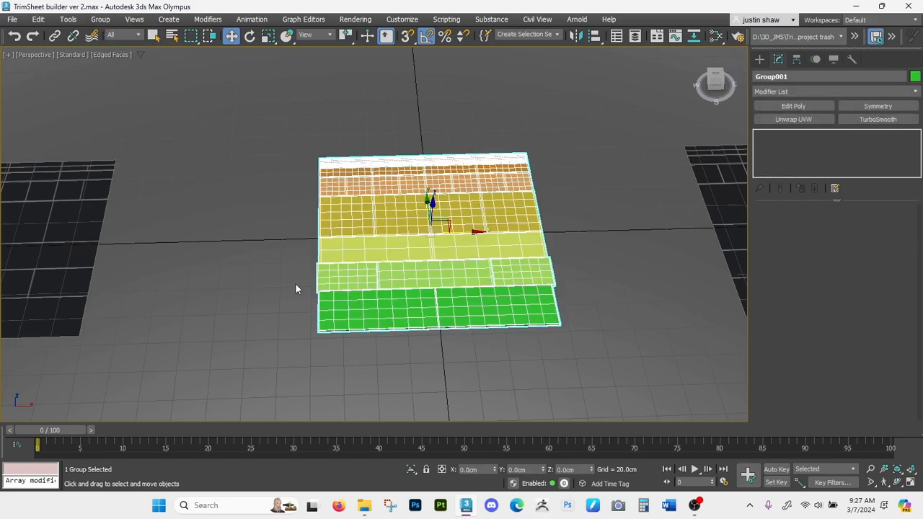
Open the strip group, and try moving its lower-left dark green brick along X to about -84 cm
{"action": "left_click", "coordinate": [101, 19]}
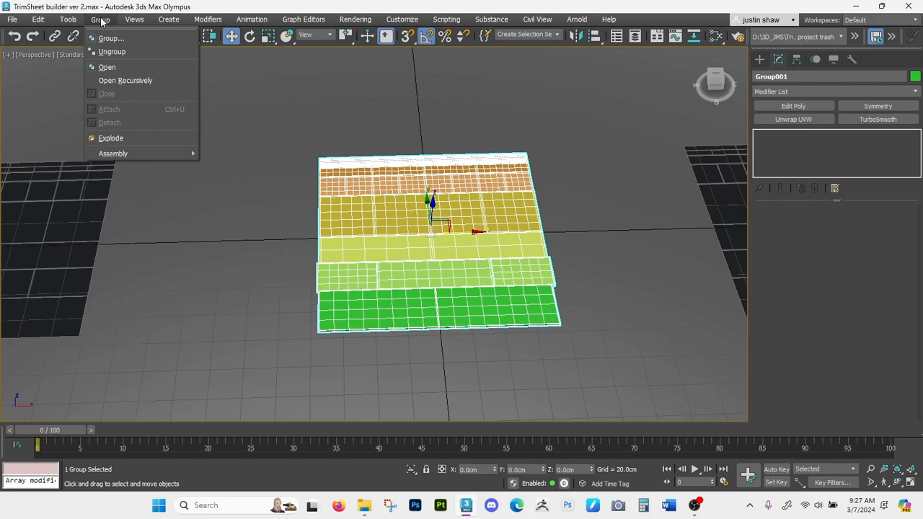
{"action": "left_click", "coordinate": [123, 68]}
{"action": "left_click", "coordinate": [356, 313]}
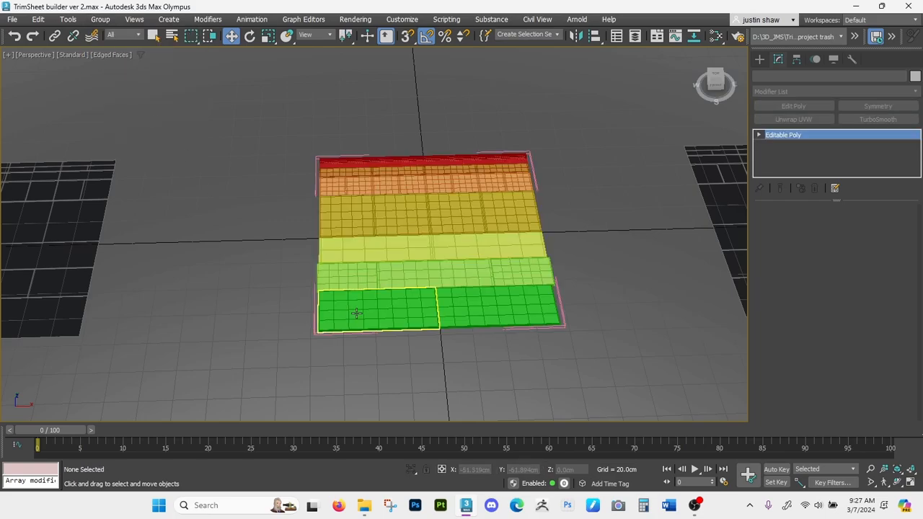
{"action": "left_click_drag", "start_coordinate": [421, 312], "coordinate": [346, 311]}
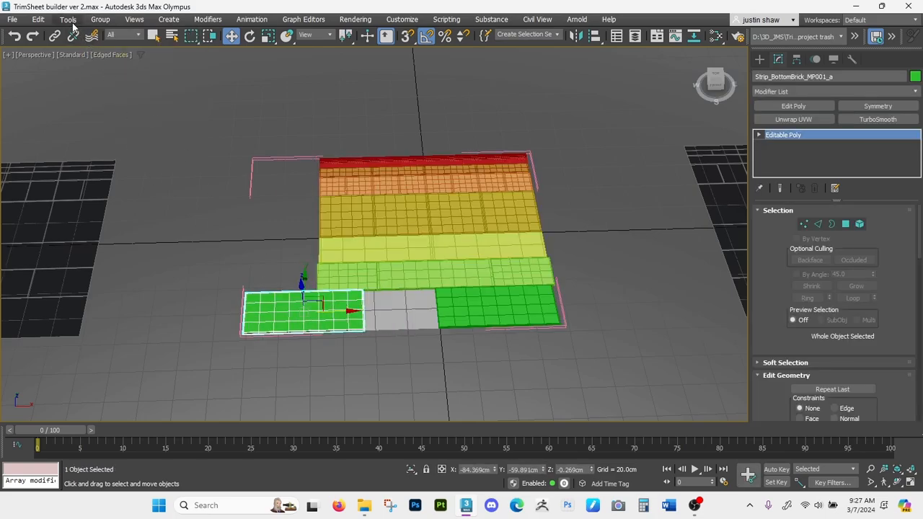
{"action": "left_click", "coordinate": [100, 20]}
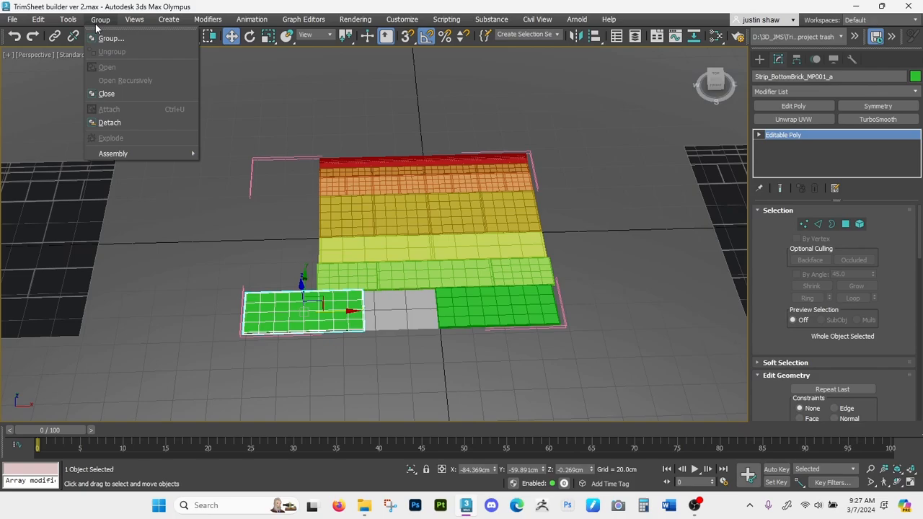
{"action": "left_click", "coordinate": [125, 93]}
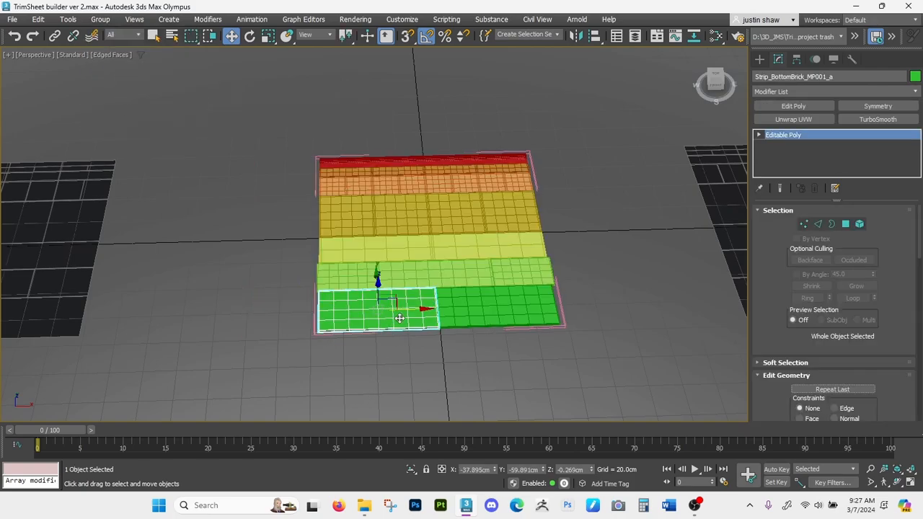
Delete the two short end bricks of the light green strip inside the open group
{"action": "scroll", "coordinate": [392, 309], "scroll_direction": "up", "scroll_amount": 5}
{"action": "left_click", "coordinate": [300, 217]}
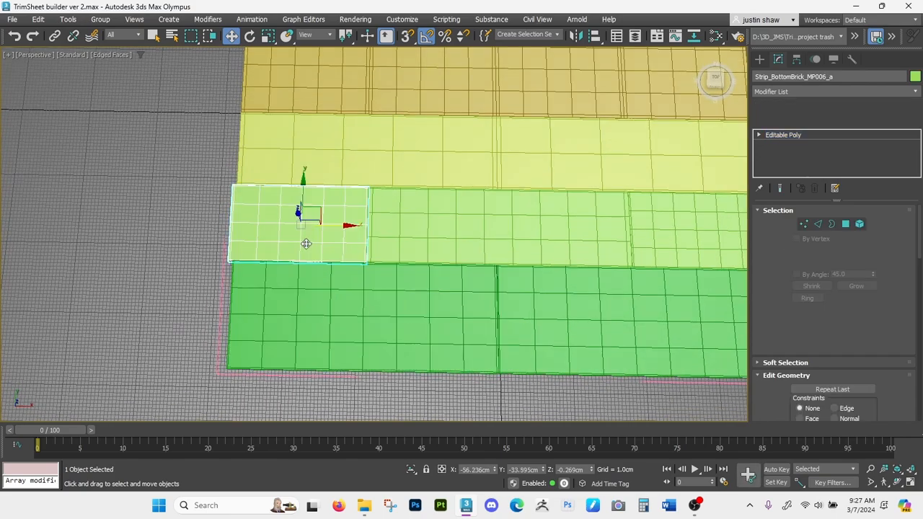
{"action": "scroll", "coordinate": [307, 245], "scroll_direction": "down", "scroll_amount": 3}
{"action": "scroll", "coordinate": [303, 238], "scroll_direction": "down", "scroll_amount": 2}
{"action": "scroll", "coordinate": [281, 238], "scroll_direction": "up", "scroll_amount": 2}
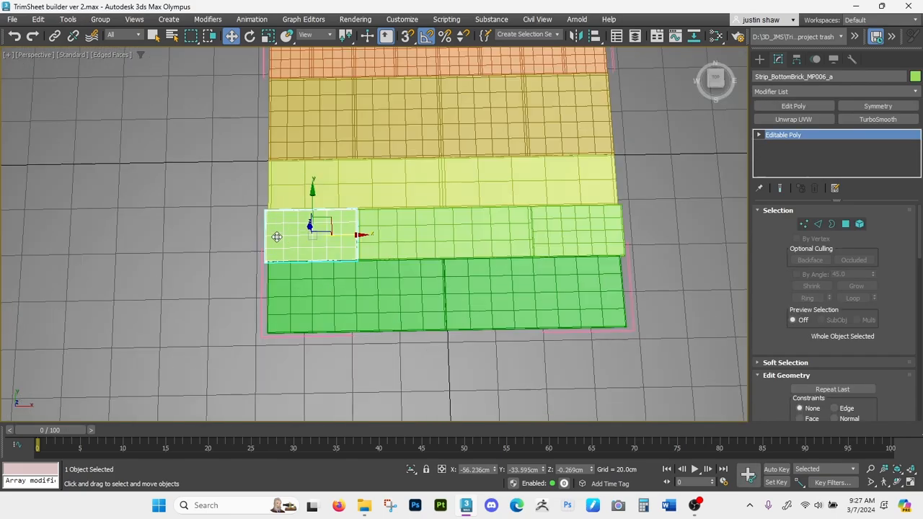
{"action": "left_click", "coordinate": [560, 233]}
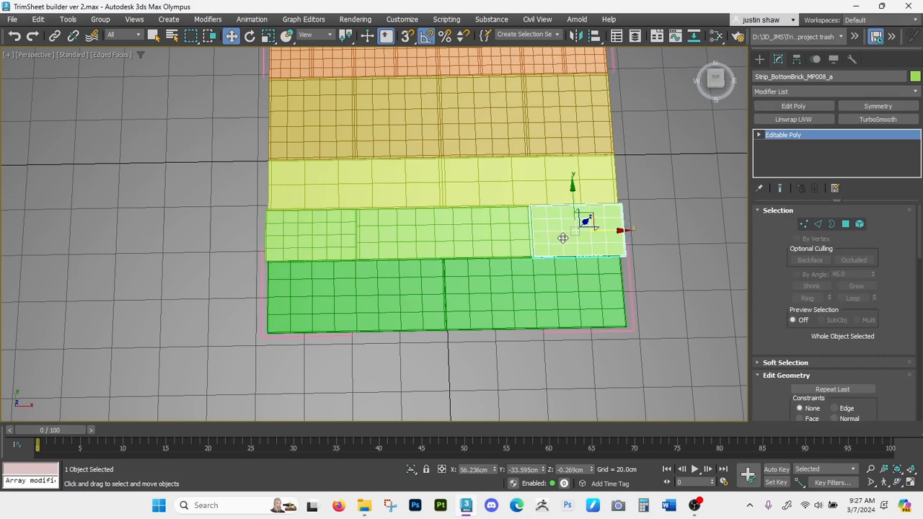
{"action": "left_click", "coordinate": [350, 240], "text": "ctrl"}
{"action": "key", "text": "Delete"}
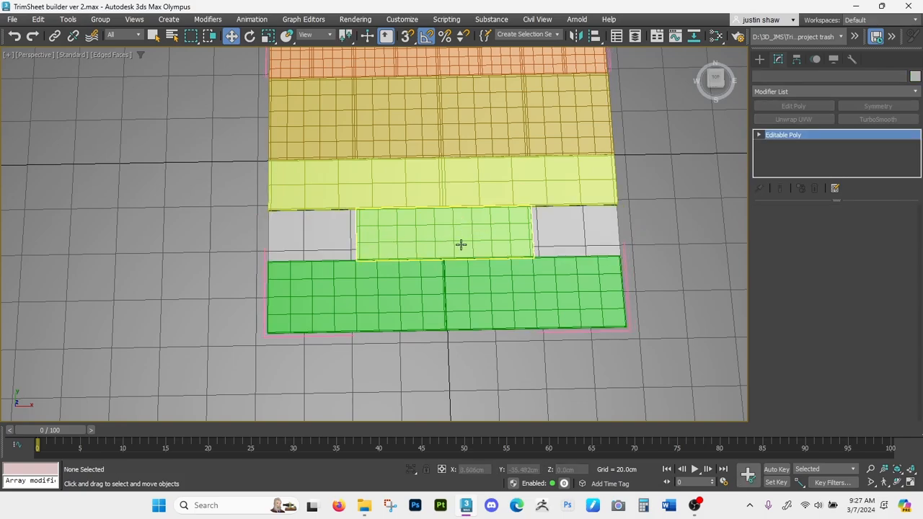
Copy the middle light green brick to both sides, at about -75 cm and 75 cm along X
{"action": "mouse_move", "coordinate": [461, 244]}
{"action": "left_mouse_down", "text": "shift"}
{"action": "mouse_move", "coordinate": [470, 232]}
{"action": "mouse_move", "coordinate": [289, 238]}
{"action": "mouse_move", "coordinate": [298, 239]}
{"action": "left_mouse_up", "text": "shift"}
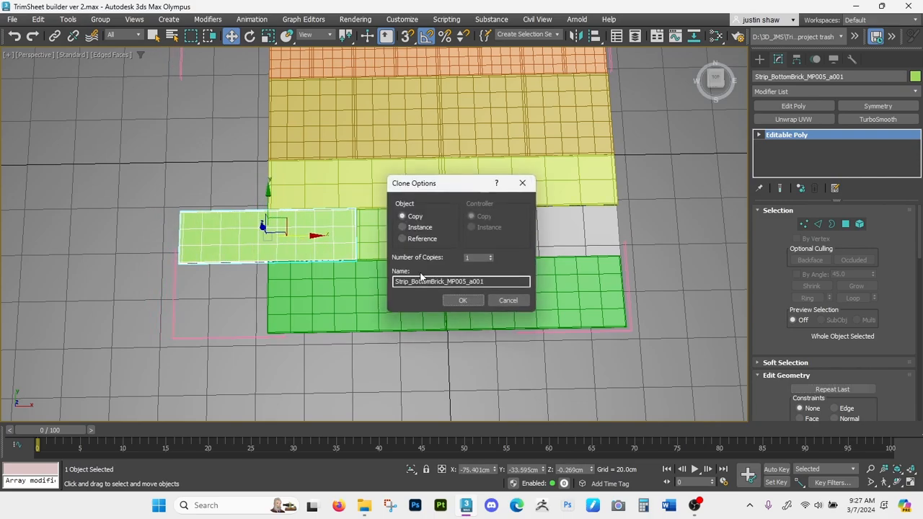
{"action": "left_click", "coordinate": [473, 304]}
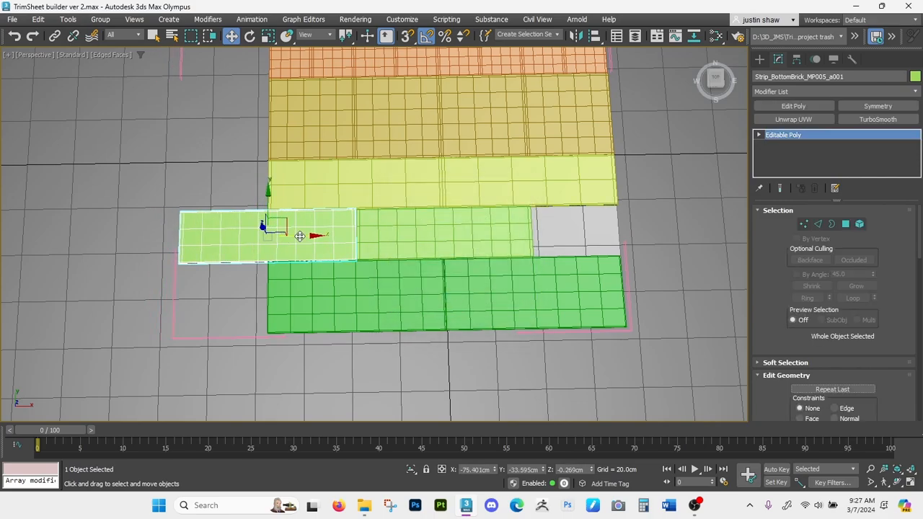
{"action": "mouse_move", "coordinate": [300, 237]}
{"action": "left_mouse_down", "text": "shift"}
{"action": "mouse_move", "coordinate": [592, 238]}
{"action": "mouse_move", "coordinate": [642, 224]}
{"action": "mouse_move", "coordinate": [651, 238]}
{"action": "left_mouse_up", "text": "shift"}
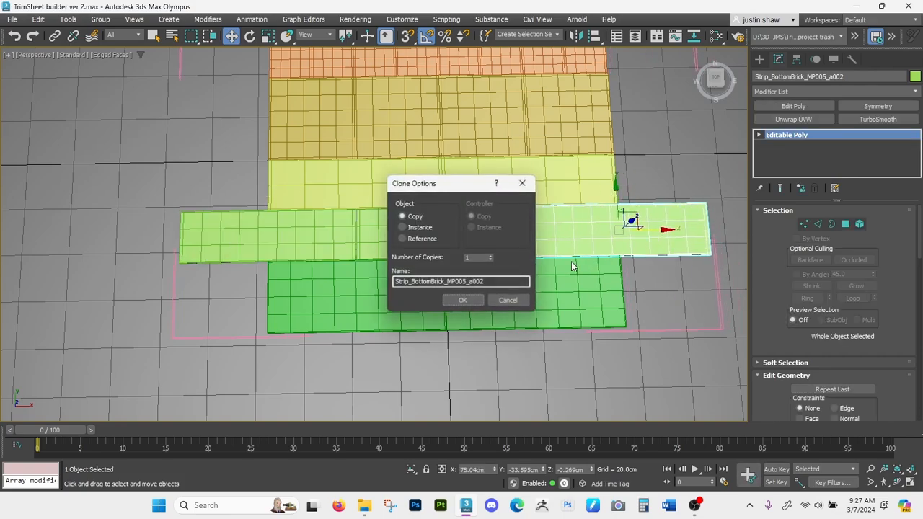
{"action": "left_click", "coordinate": [473, 301]}
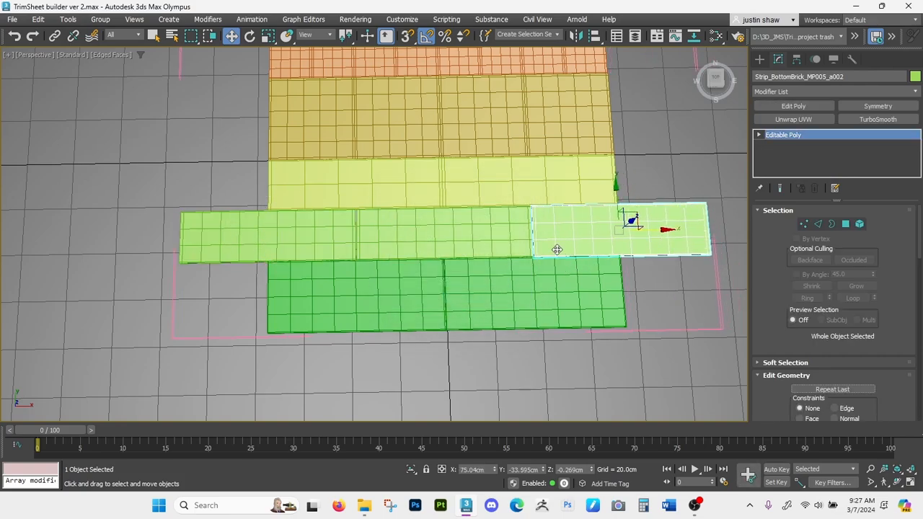
Undo the light green brick copies and the deletion of the strip's end bricks
{"action": "middle_click_drag", "start_coordinate": [557, 250], "coordinate": [528, 270]}
{"action": "key", "text": "ctrl+z"}
{"action": "key", "text": "ctrl+z"}
{"action": "key", "text": "ctrl+z"}
{"action": "key", "text": "ctrl+z"}
{"action": "key", "text": "ctrl+z"}
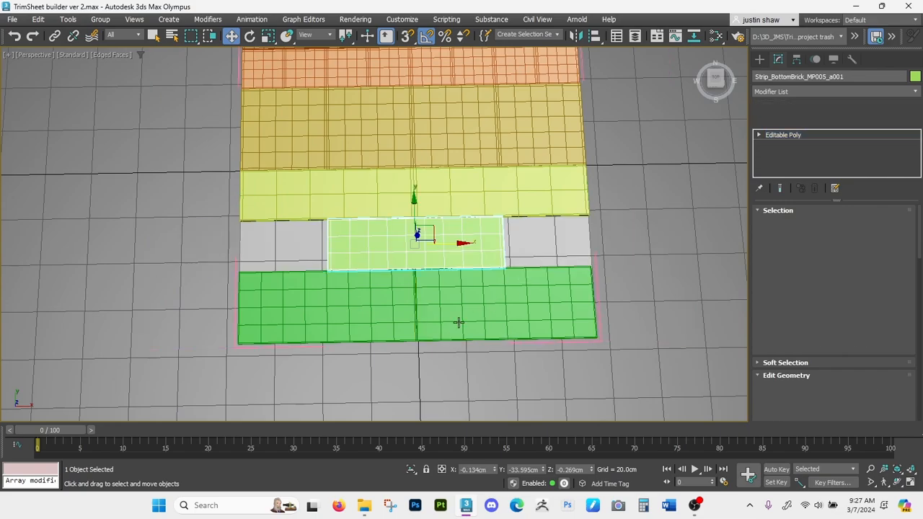
Select the coloured strips again as one whole group
{"action": "scroll", "coordinate": [462, 321], "scroll_direction": "down", "scroll_amount": 10}
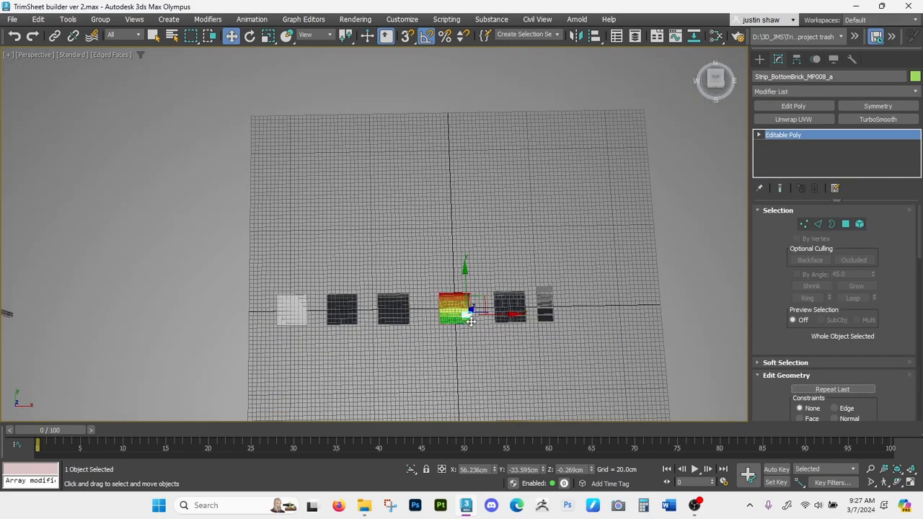
{"action": "left_click", "coordinate": [470, 321]}
{"action": "scroll", "coordinate": [478, 320], "scroll_direction": "up", "scroll_amount": 6}
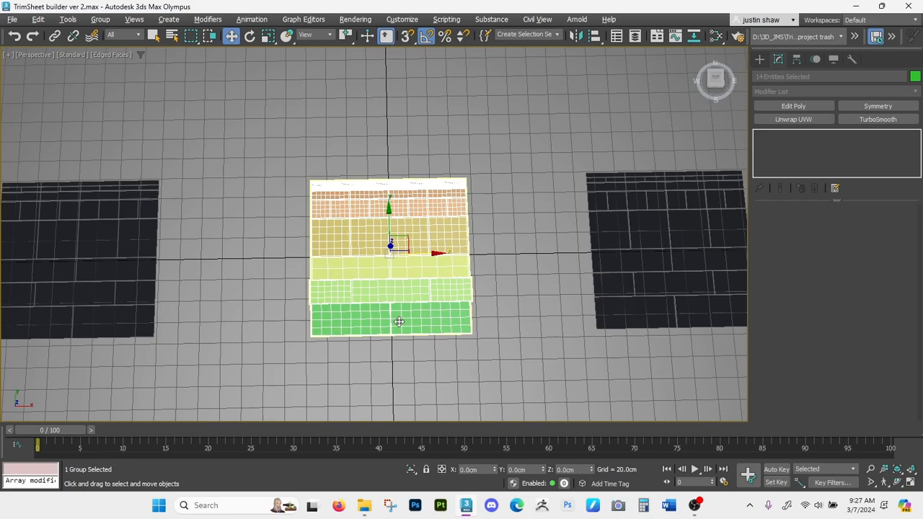
{"action": "middle_click_drag", "start_coordinate": [398, 322], "coordinate": [378, 271], "text": "alt"}
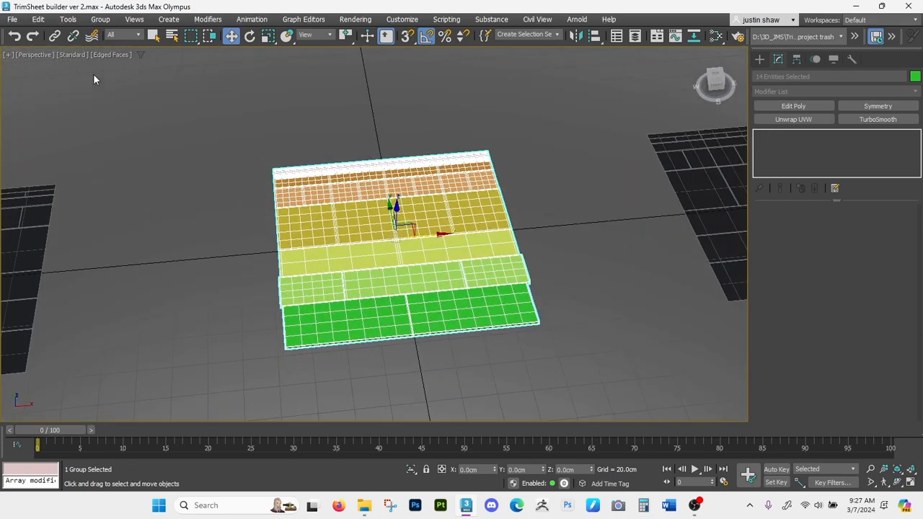
Start an FBX export of the selected group, replacing TrimSheet_Zbrush_Export_1.fbx in the Hp trimsheet folder under Assets
{"action": "left_click", "coordinate": [11, 20]}
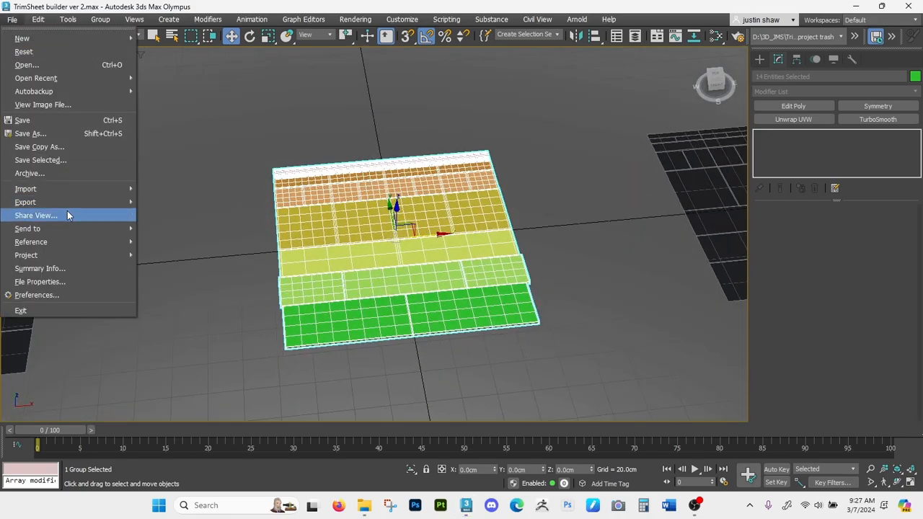
{"action": "mouse_move", "coordinate": [49, 203]}
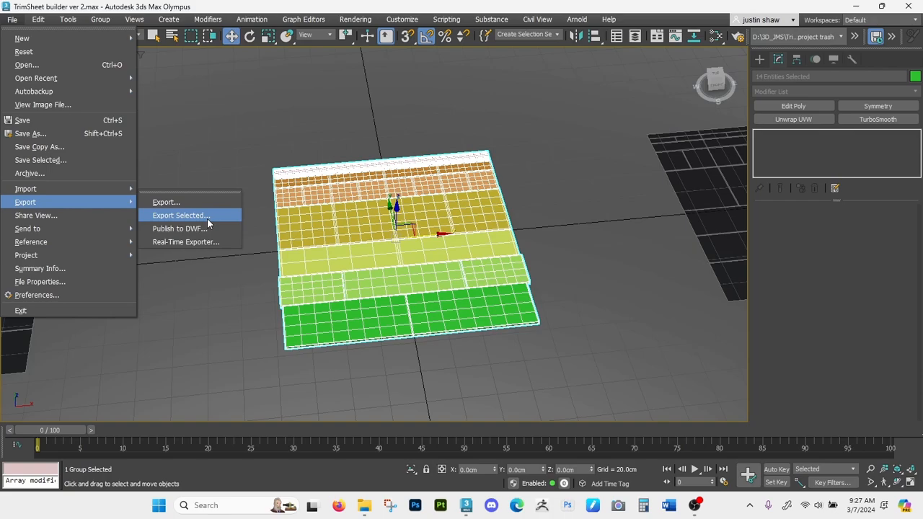
{"action": "left_click", "coordinate": [181, 216]}
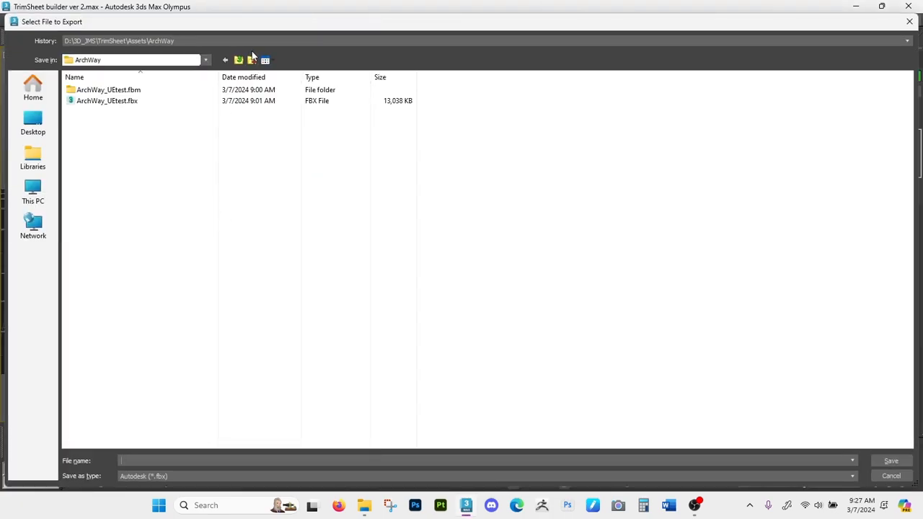
{"action": "left_click", "coordinate": [239, 60]}
{"action": "left_click", "coordinate": [239, 61]}
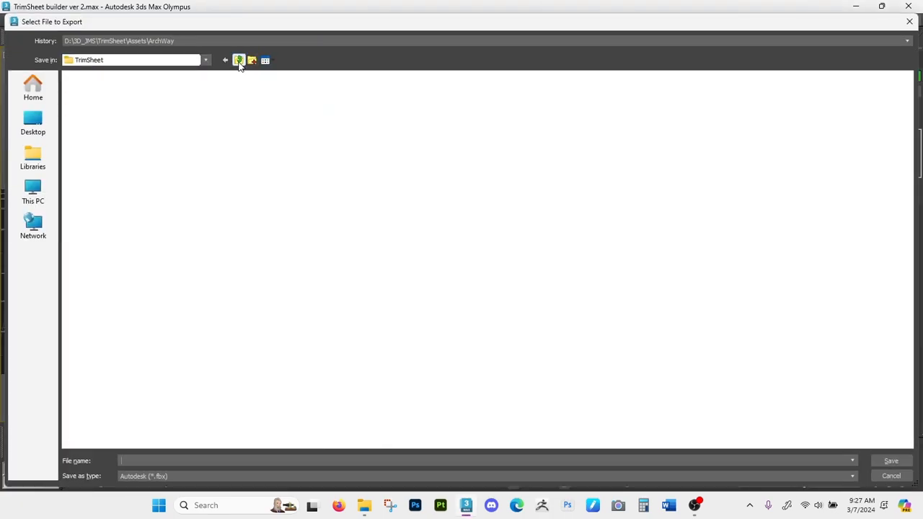
{"action": "double_click", "coordinate": [131, 91]}
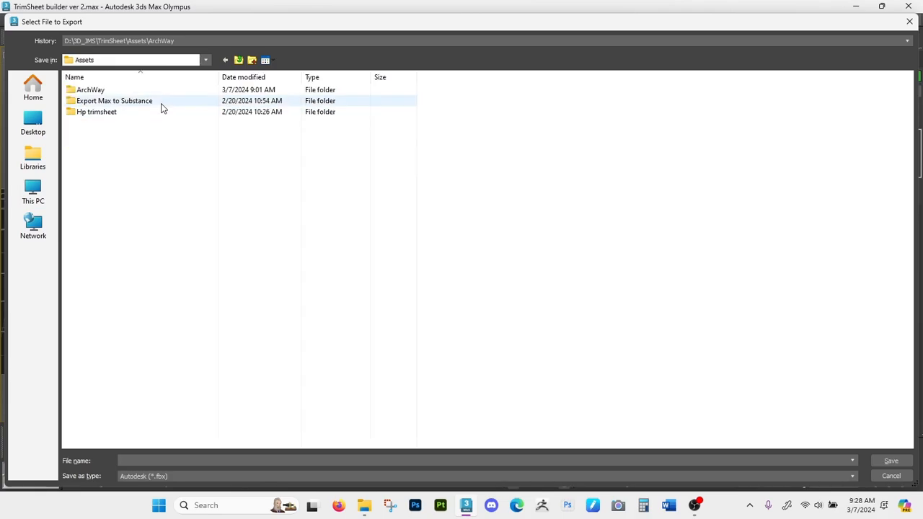
{"action": "double_click", "coordinate": [126, 114]}
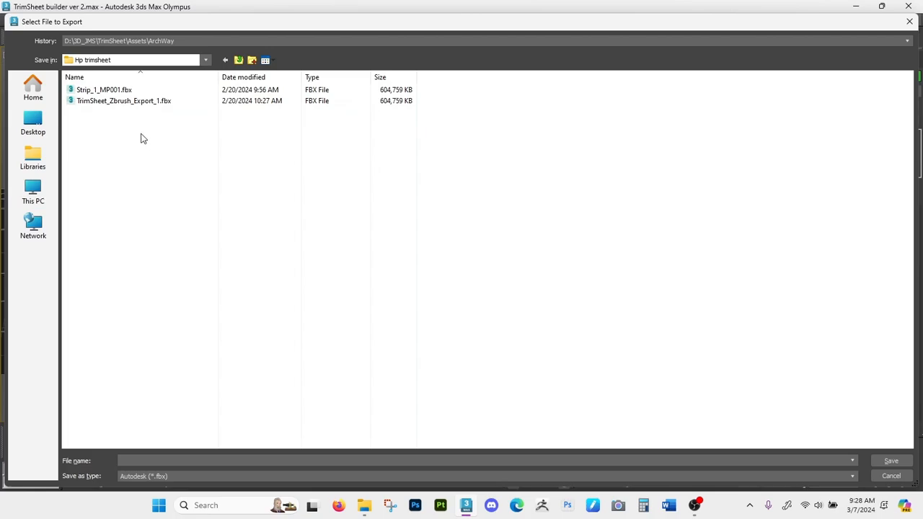
{"action": "left_click", "coordinate": [177, 107]}
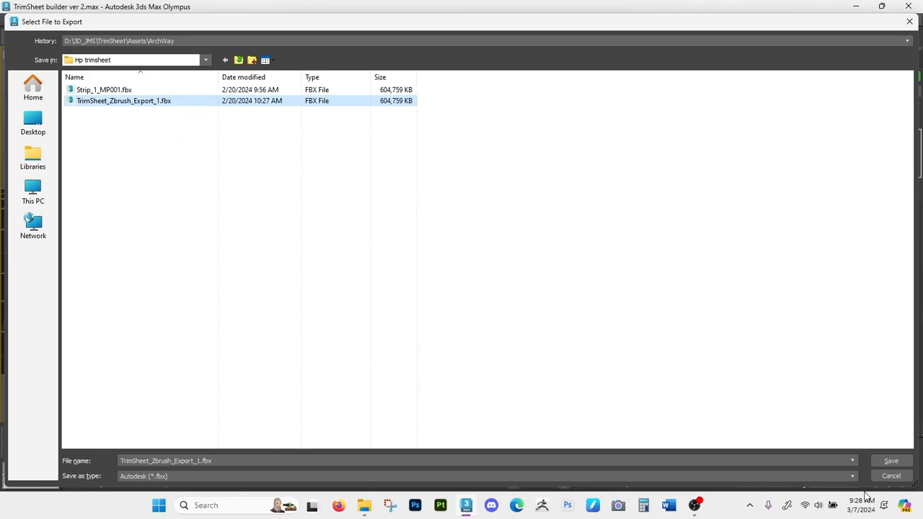
{"action": "left_click", "coordinate": [898, 464]}
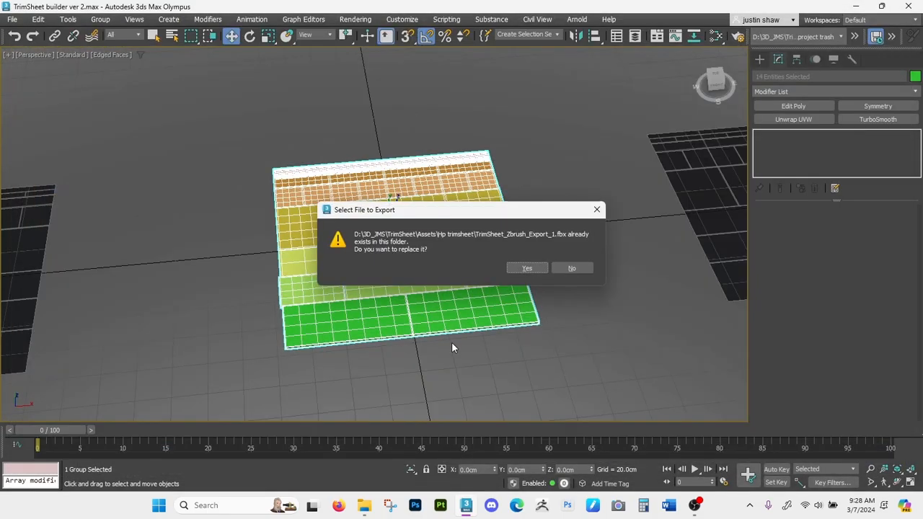
{"action": "left_click", "coordinate": [513, 266]}
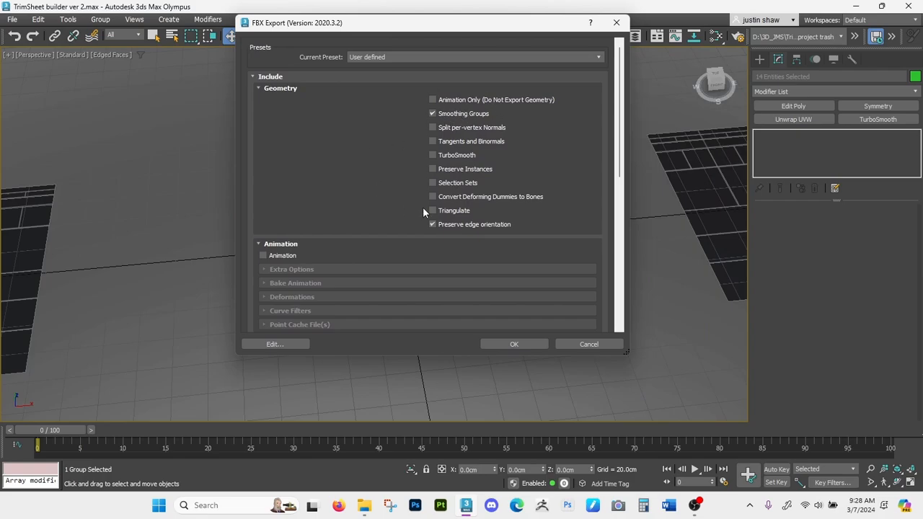
Review the FBX export options with Embed Media off, and cancel the export
{"action": "scroll", "coordinate": [378, 166], "scroll_direction": "down", "scroll_amount": 10}
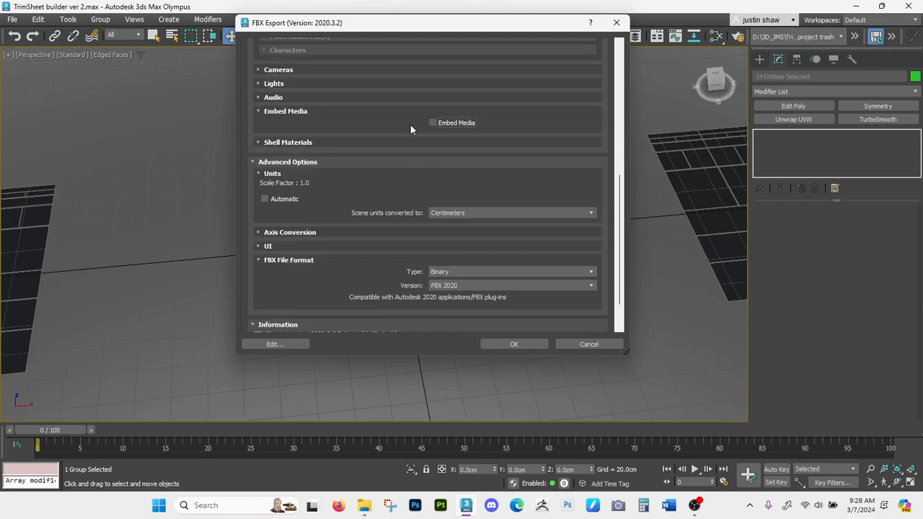
{"action": "left_click", "coordinate": [464, 124]}
{"action": "scroll", "coordinate": [392, 125], "scroll_direction": "down", "scroll_amount": 2}
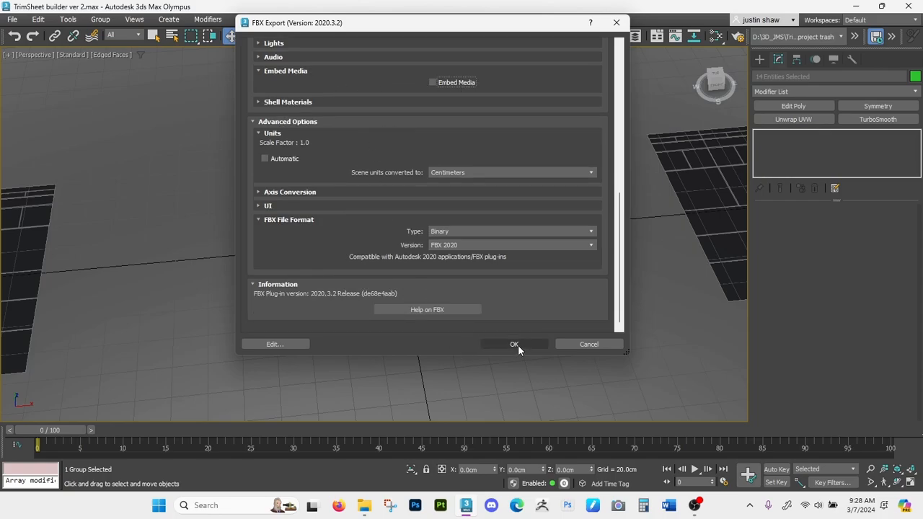
{"action": "left_click", "coordinate": [582, 344]}
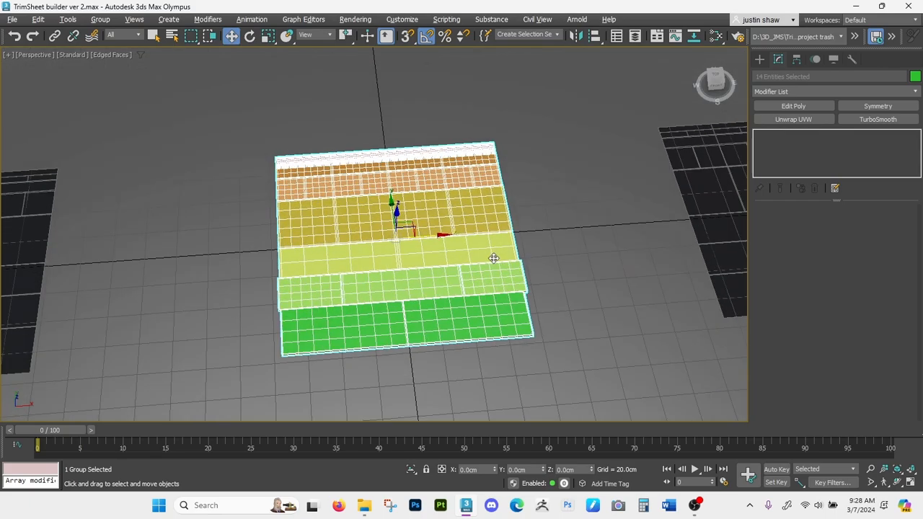
Deselect and reselect the strip group, and examine its brick layout from straight above
{"action": "scroll", "coordinate": [494, 258], "scroll_direction": "down", "scroll_amount": 2}
{"action": "left_click", "coordinate": [599, 257]}
{"action": "middle_click_drag", "start_coordinate": [526, 231], "coordinate": [516, 252]}
{"action": "middle_click_drag", "start_coordinate": [516, 252], "coordinate": [510, 123]}
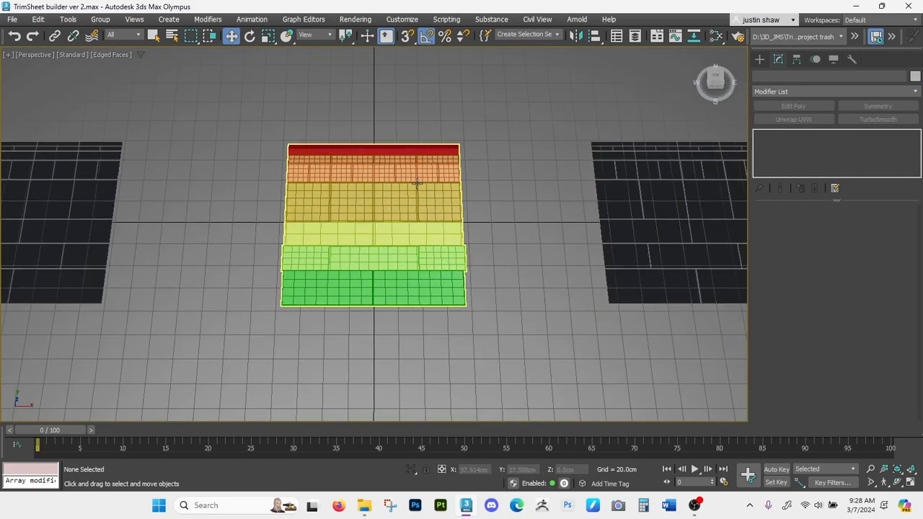
{"action": "left_click", "coordinate": [417, 182]}
{"action": "middle_click_drag", "start_coordinate": [340, 245], "coordinate": [339, 270], "text": "alt"}
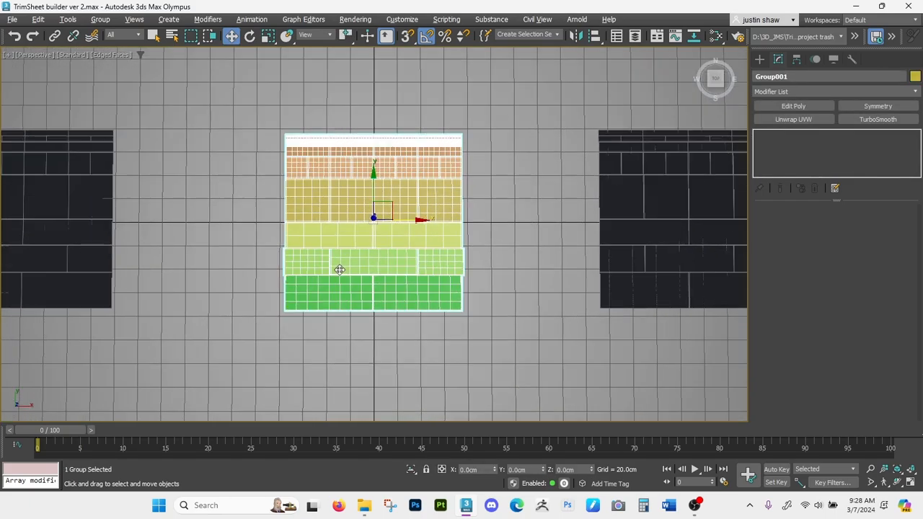
{"action": "scroll", "coordinate": [350, 244], "scroll_direction": "up", "scroll_amount": 2}
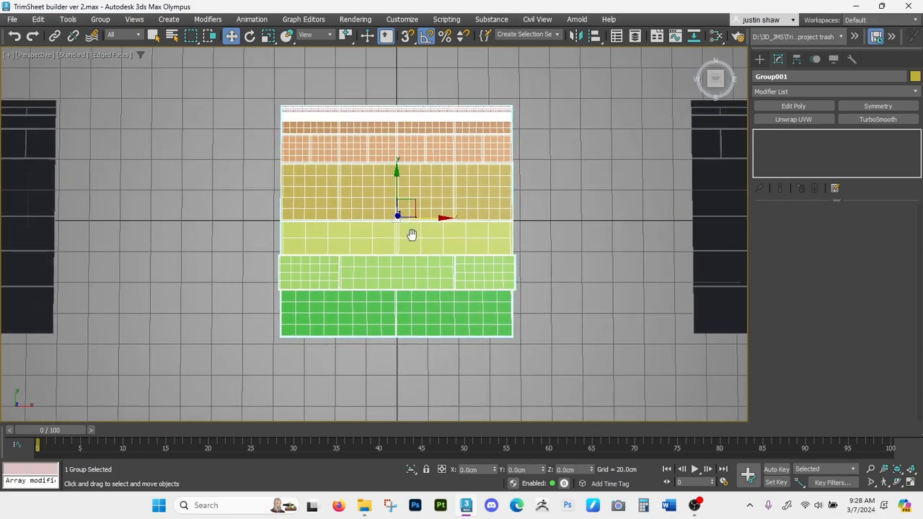